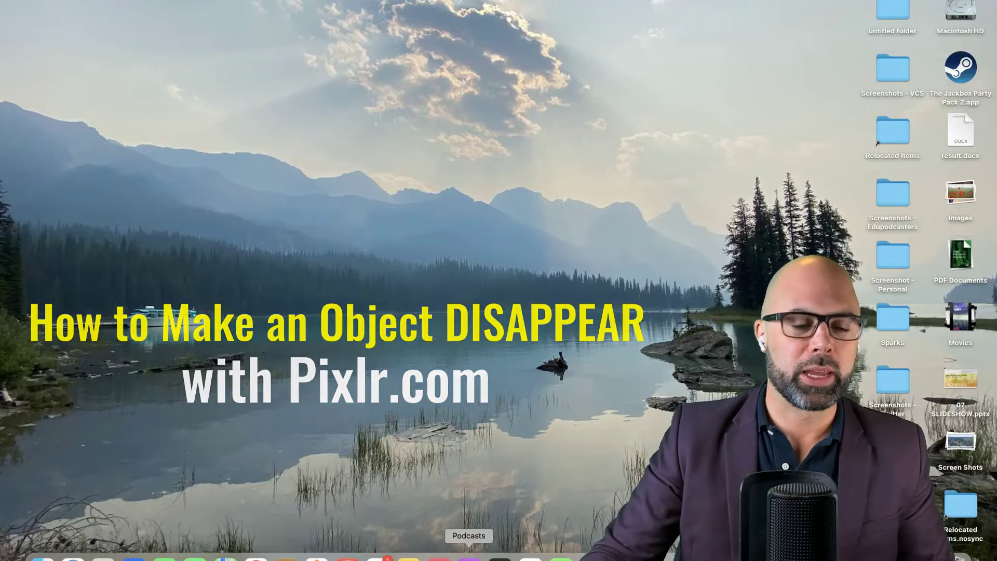
Step: Open a new Chrome window and go to pixlr.com
{"action": "left_click", "coordinate": [256, 557]}
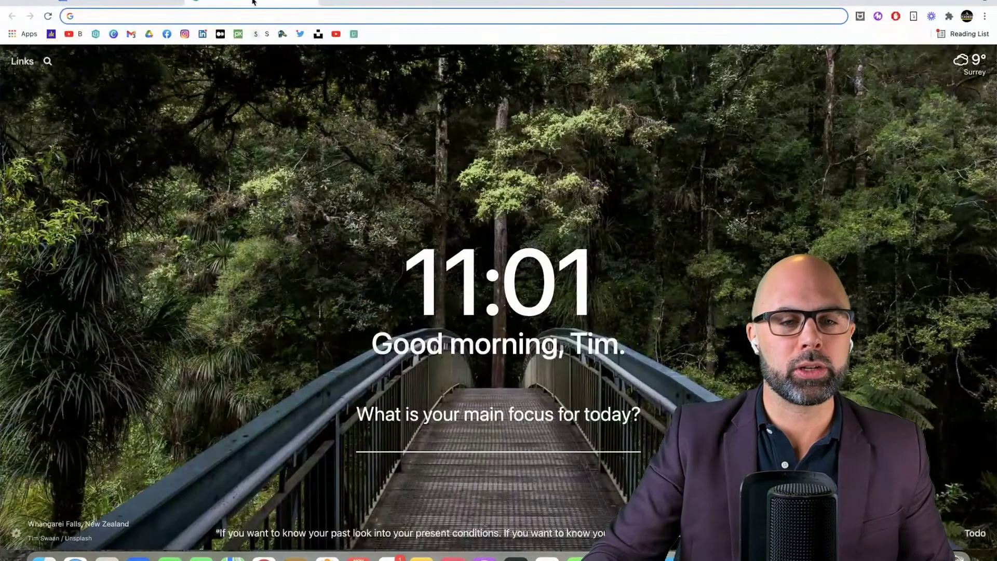
{"action": "type", "text": "pixlr.com"}
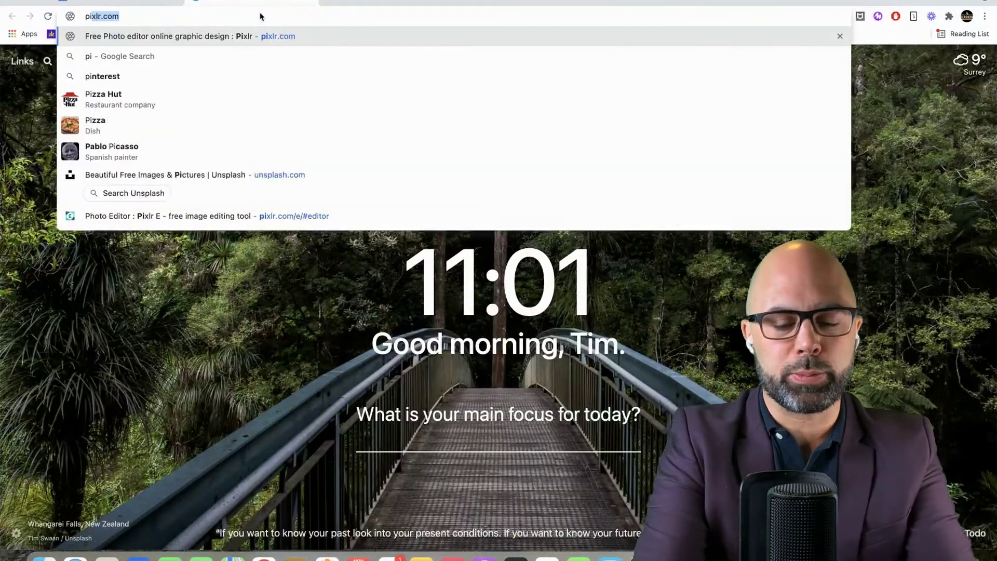
{"action": "key", "text": "Return"}
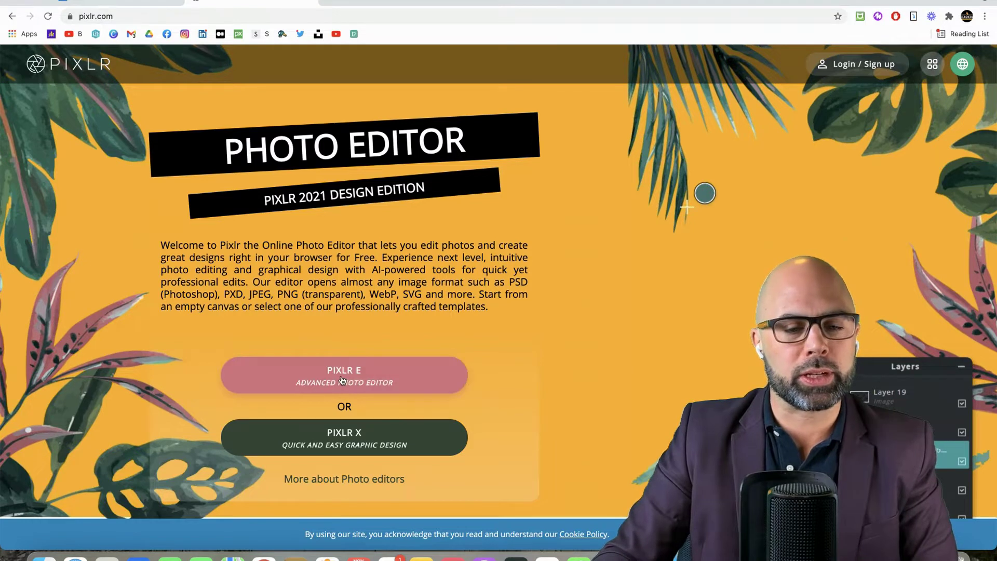
Step: Launch Pixlr E and open the Vancouver Stanley Park seawall sunset JPG
{"action": "left_click", "coordinate": [372, 370]}
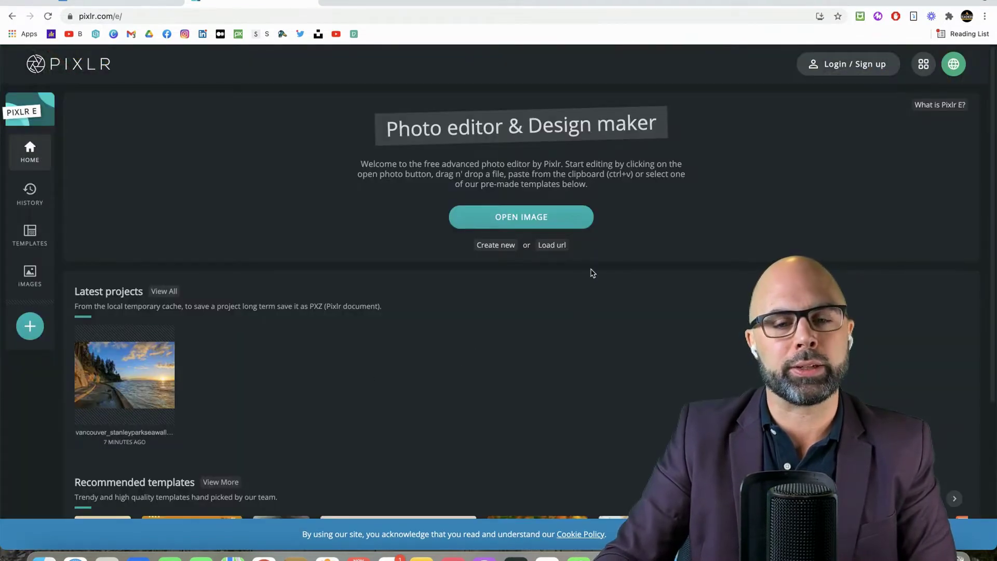
{"action": "left_click", "coordinate": [517, 222]}
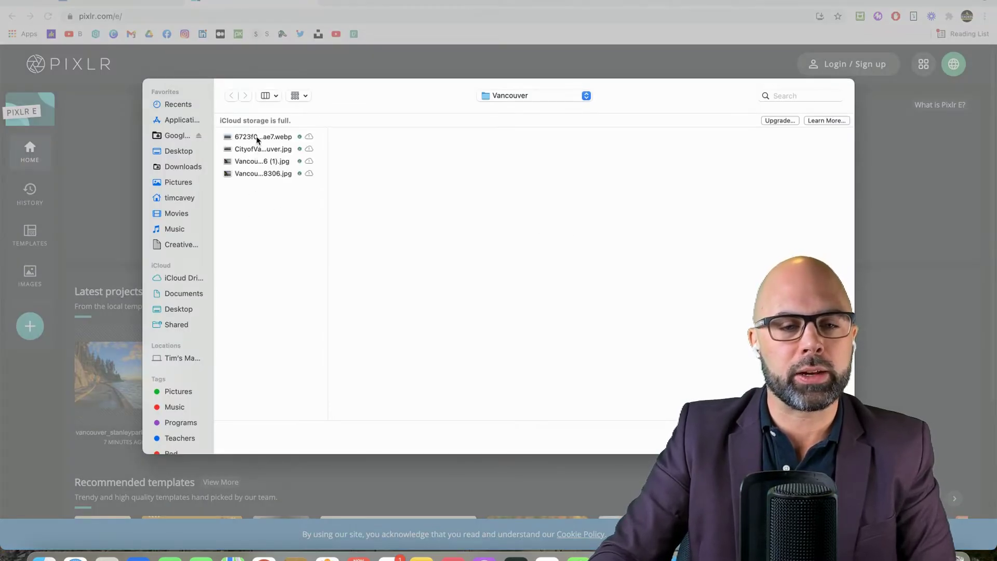
{"action": "left_click", "coordinate": [253, 175]}
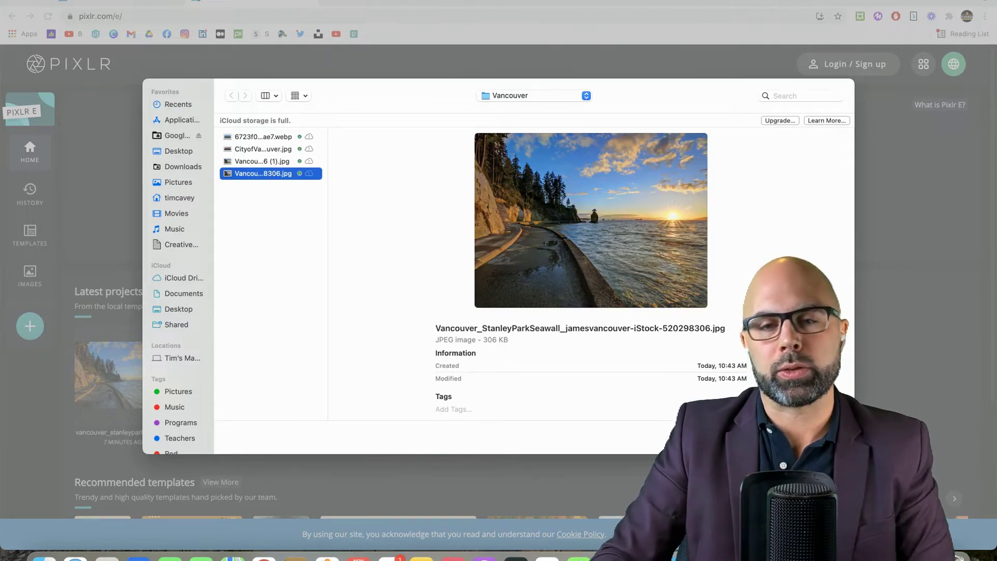
{"action": "key", "text": "Return"}
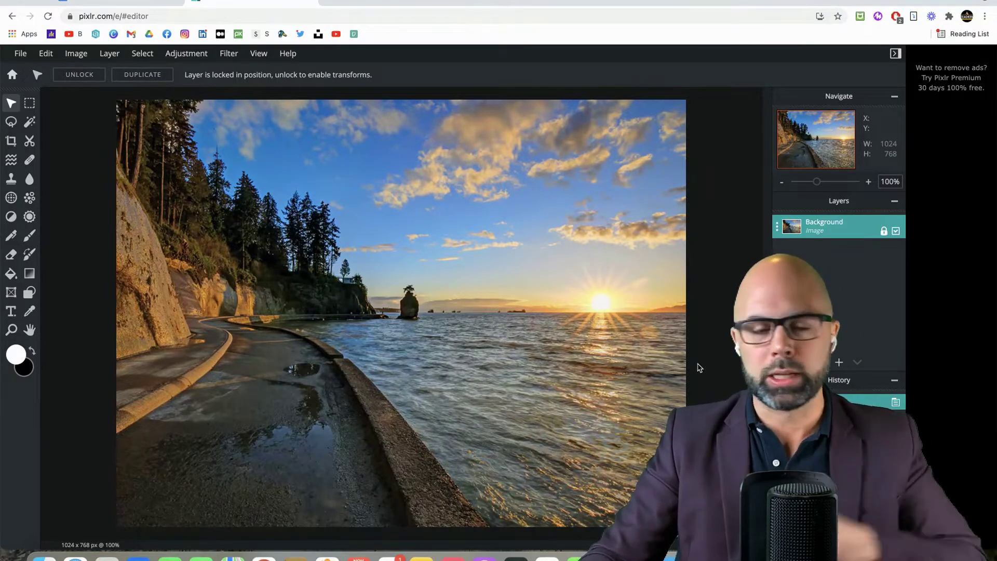
Step: Crop the bottom and right edges off the photo, leaving 995 × 624 px
{"action": "left_click", "coordinate": [10, 146]}
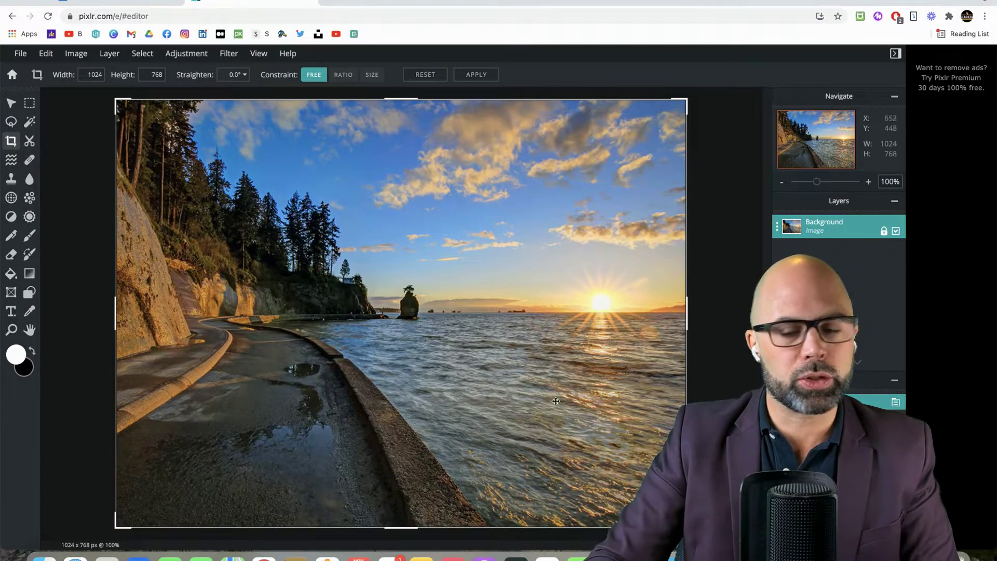
{"action": "left_click_drag", "start_coordinate": [685, 526], "coordinate": [670, 447]}
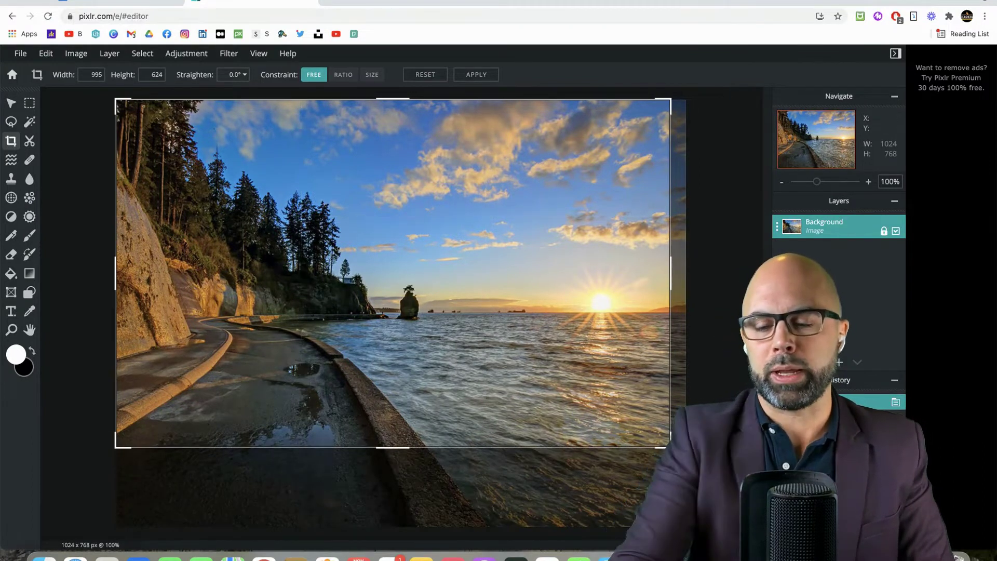
{"action": "key", "text": "Return"}
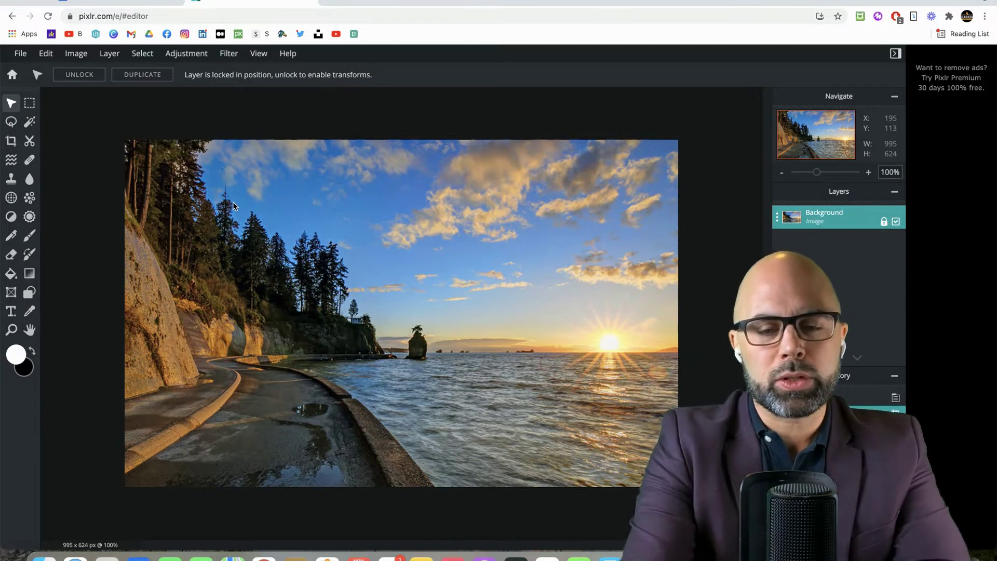
Step: Zoom the canvas to 600% on Siwash Rock in the sea
{"action": "scroll", "coordinate": [233, 205], "scroll_direction": "up", "scroll_amount": 5}
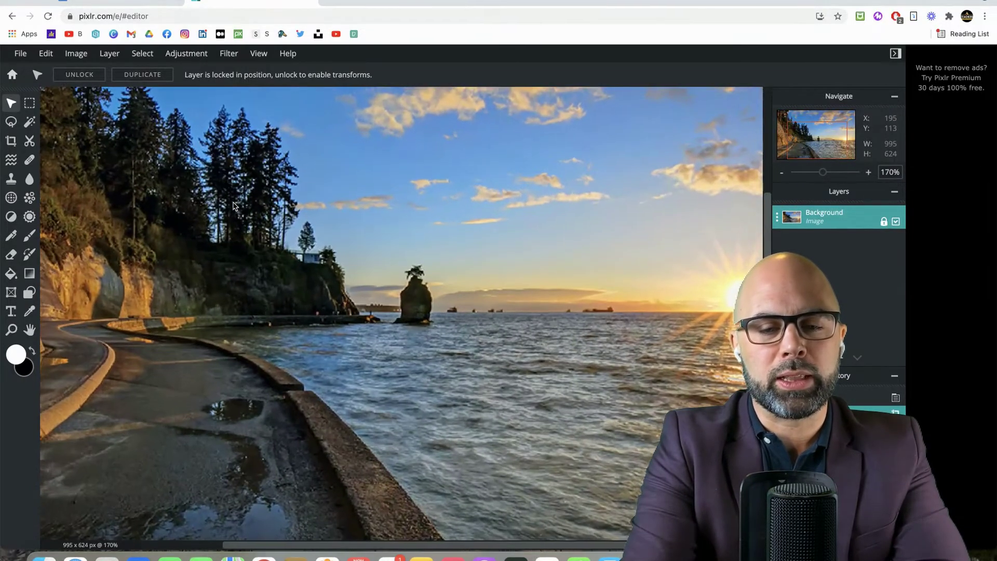
{"action": "key", "text": "ctrl+plus"}
{"action": "key", "text": "ctrl+plus"}
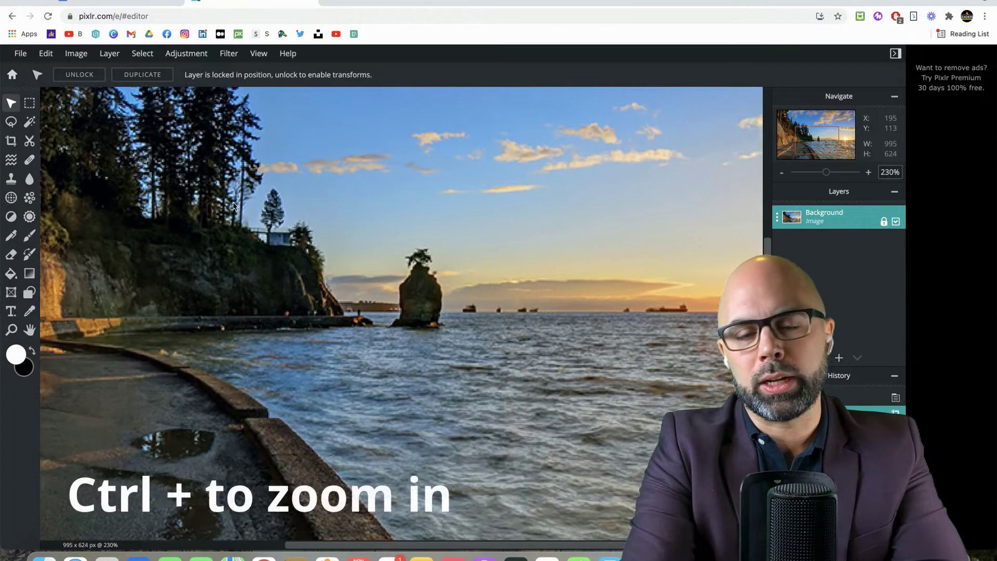
{"action": "key", "text": "ctrl+plus"}
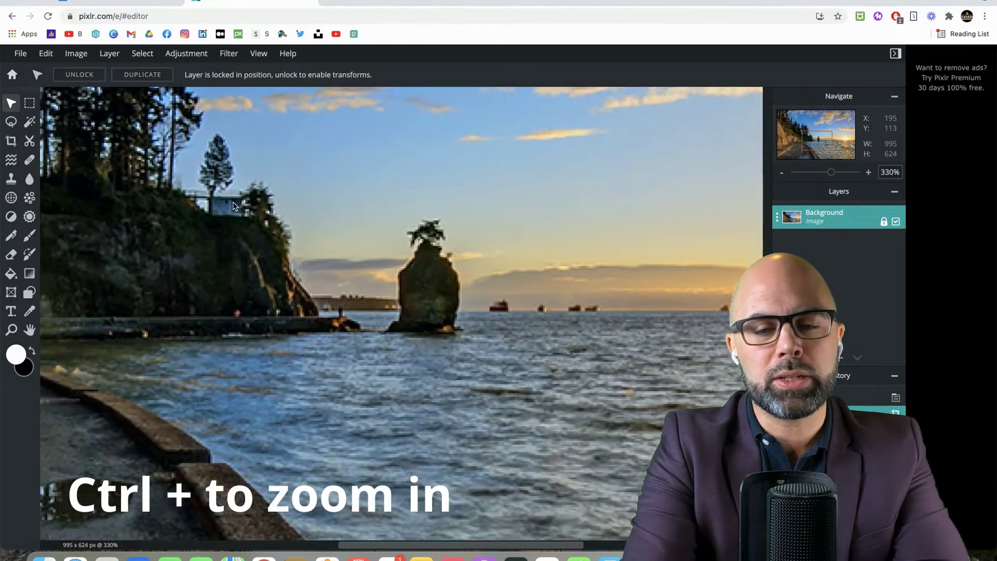
{"action": "key", "text": "ctrl+plus"}
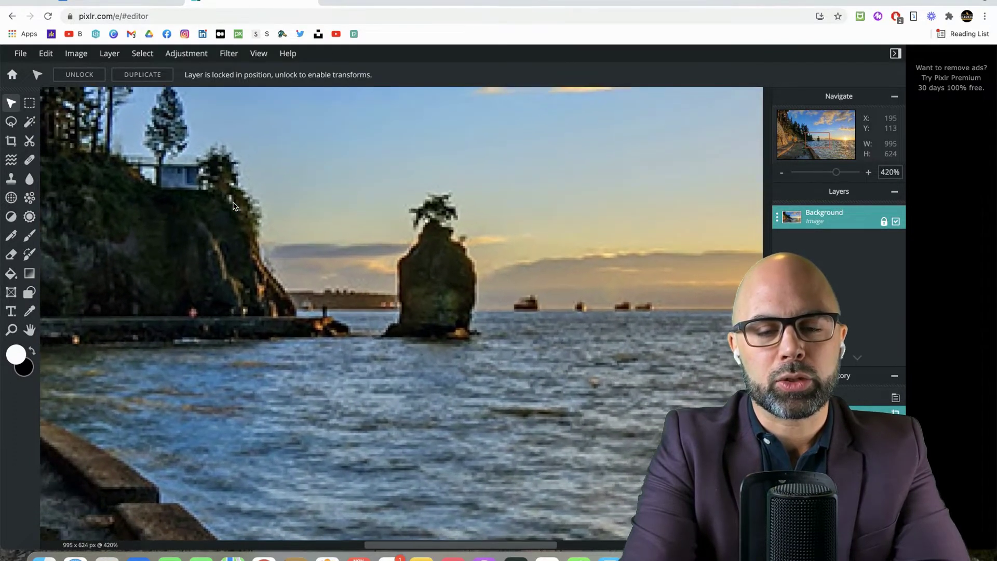
{"action": "key", "text": "ctrl+plus"}
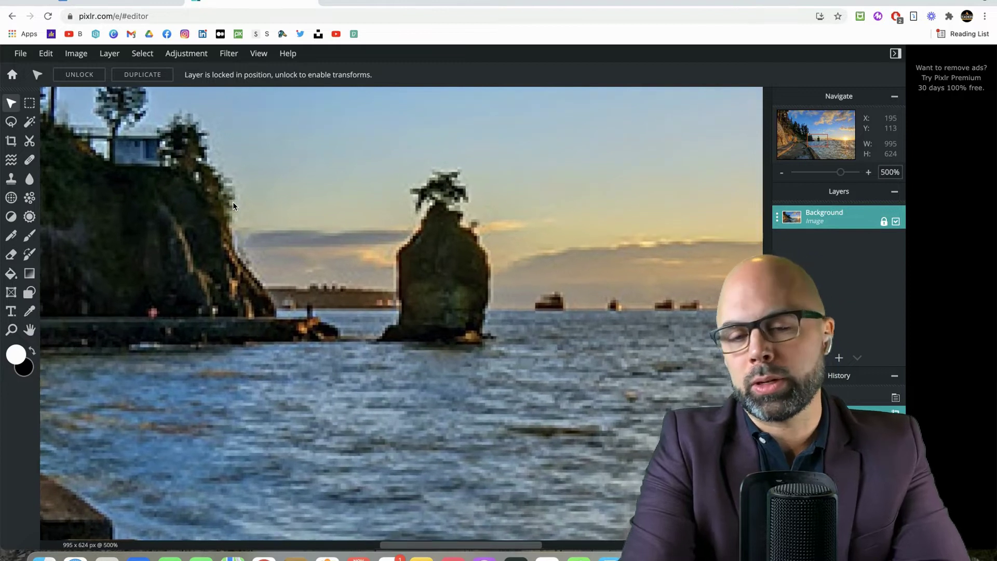
{"action": "key", "text": "ctrl+plus"}
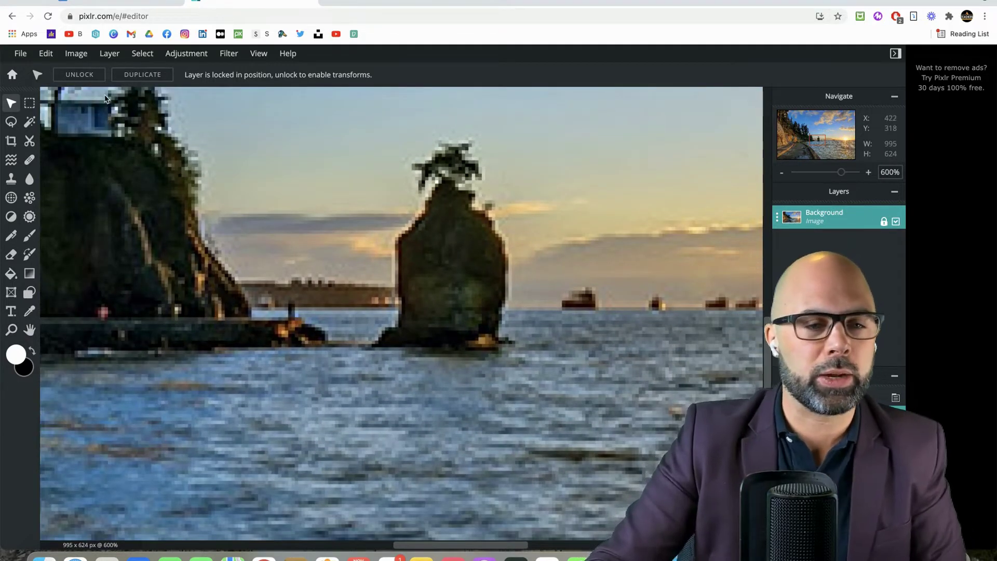
Step: Select the Clone Stamp tool, with a 40 brush at 100% opacity
{"action": "left_click", "coordinate": [255, 55]}
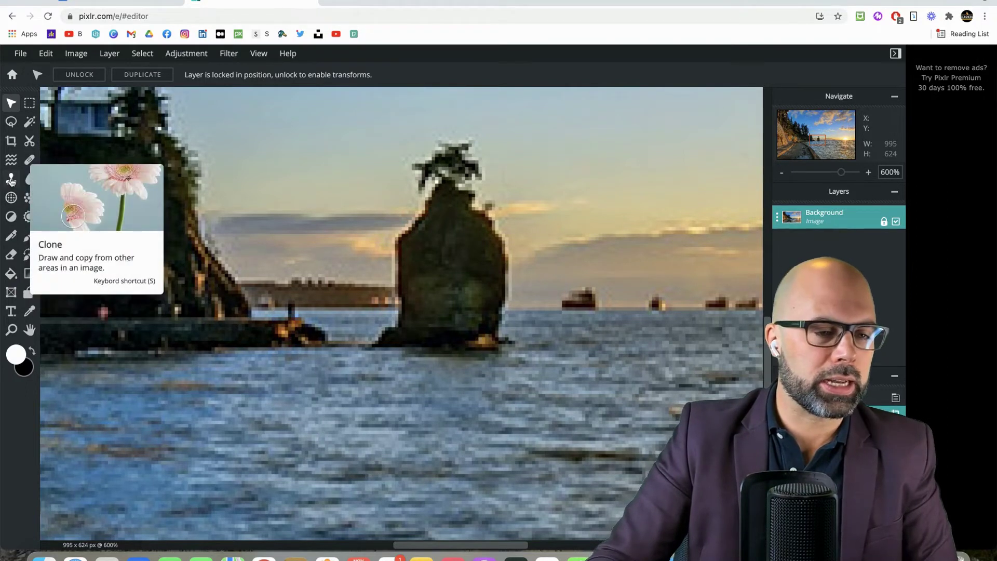
{"action": "left_click", "coordinate": [11, 179]}
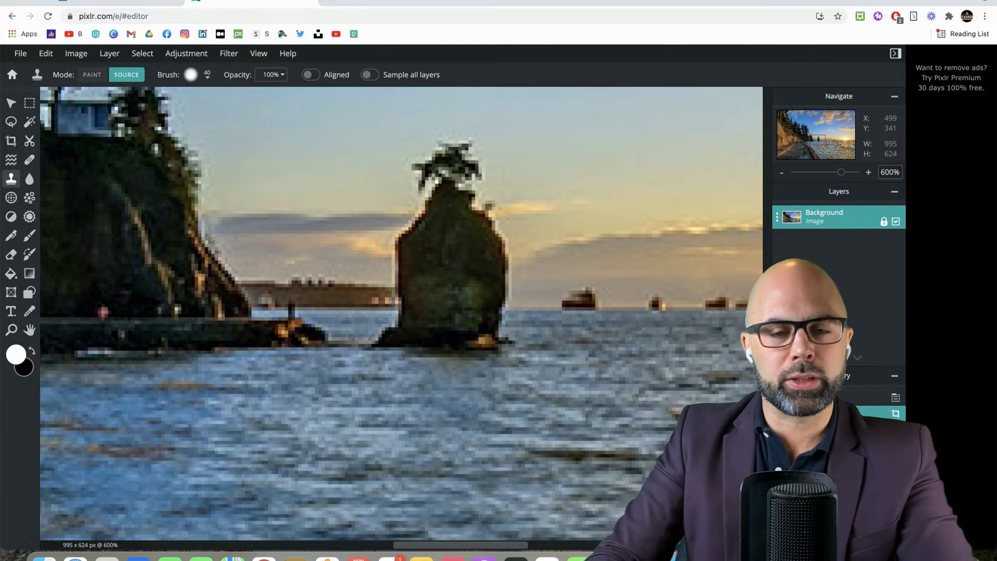
Step: Shrink the clone brush to 31 px in source mode
{"action": "left_click", "coordinate": [357, 169]}
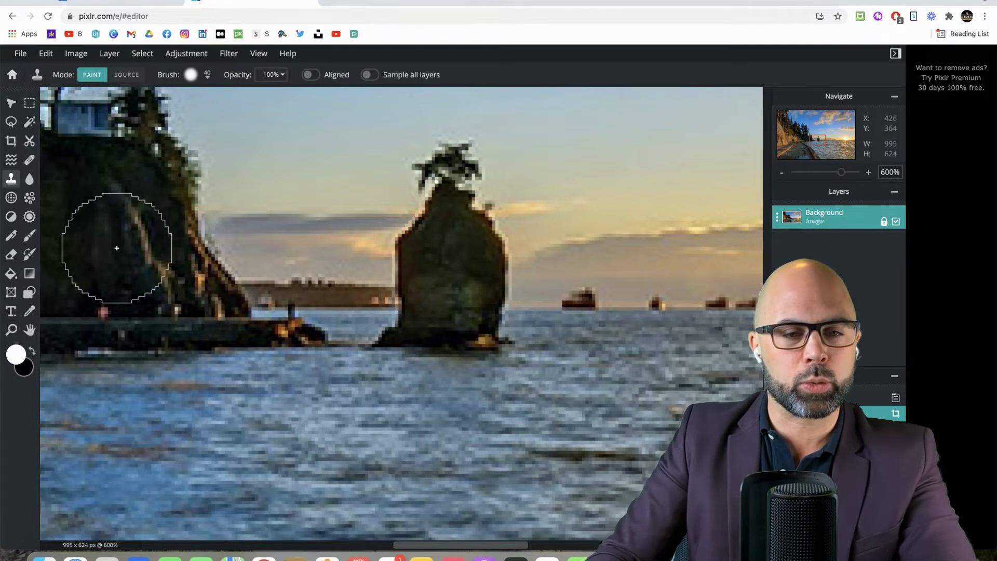
{"action": "left_click", "coordinate": [126, 75]}
{"action": "left_click", "coordinate": [208, 76]}
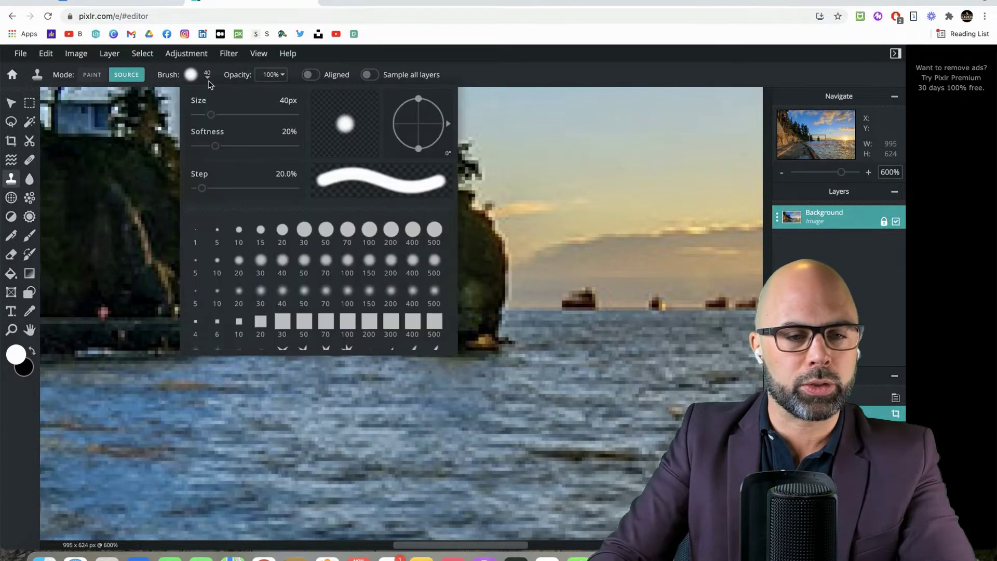
{"action": "left_click_drag", "start_coordinate": [211, 115], "coordinate": [210, 118]}
{"action": "left_click", "coordinate": [348, 150]}
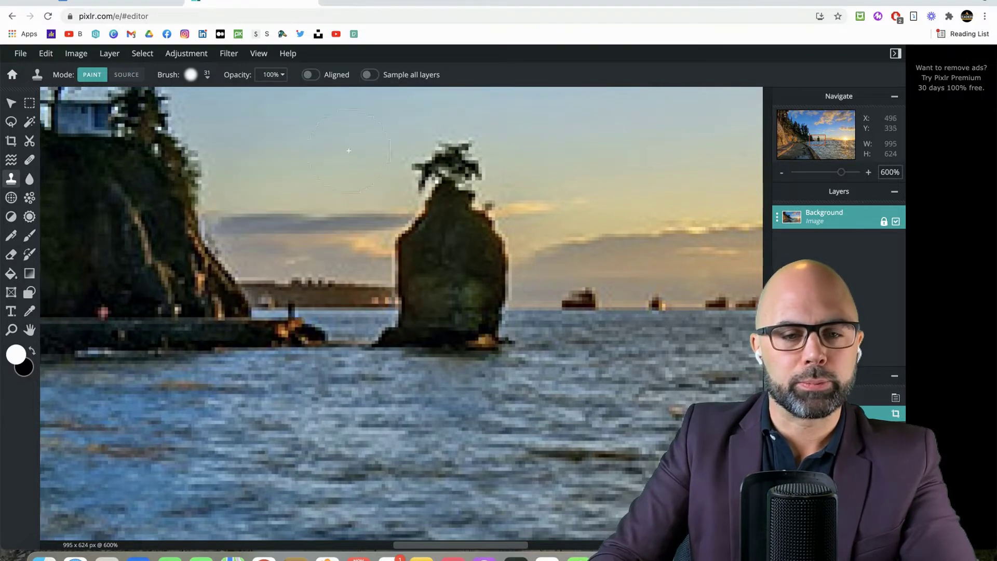
Step: Sample sky left of the rock and paint it over the tree on top
{"action": "key", "text": "alt"}
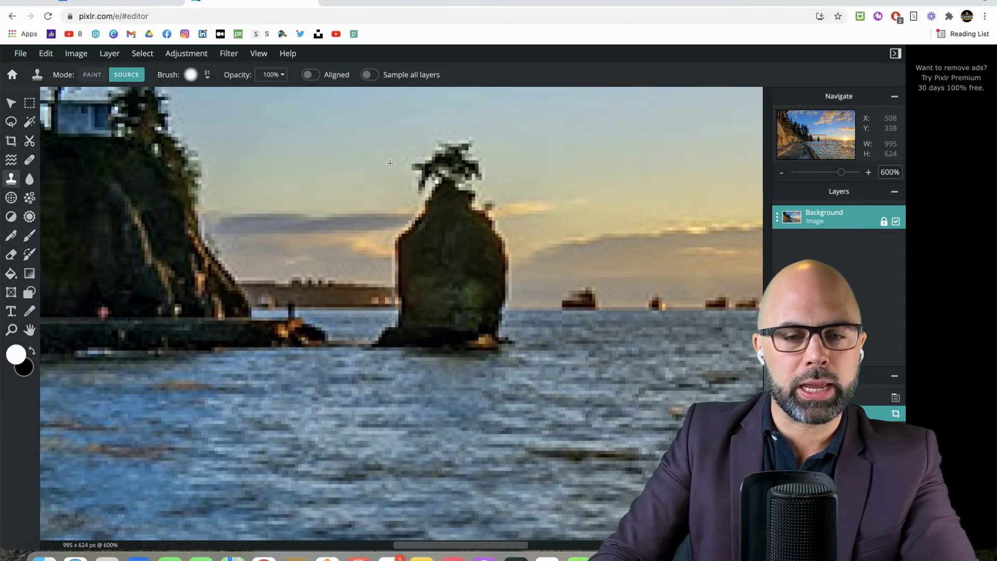
{"action": "left_click", "coordinate": [390, 163]}
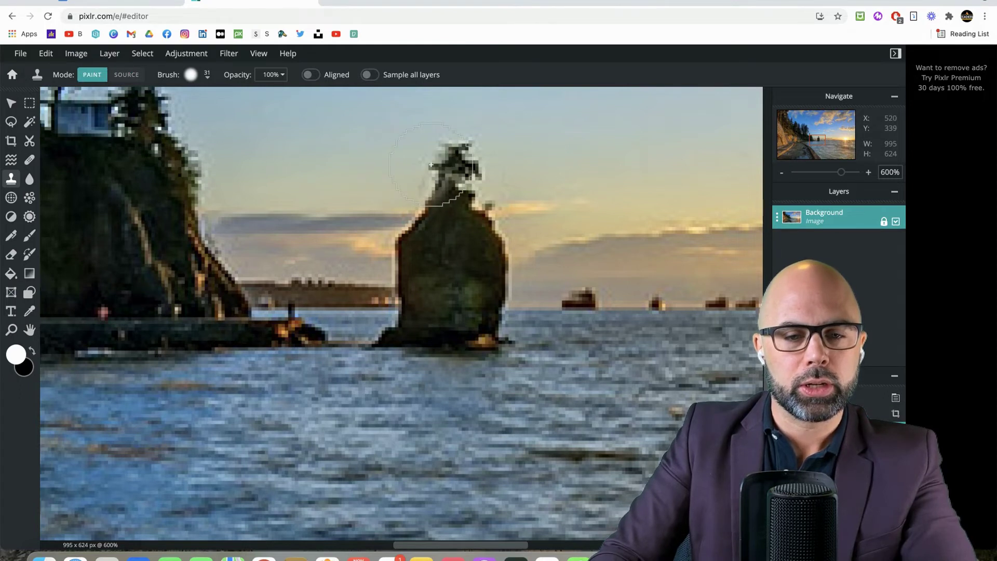
{"action": "key", "text": "ctrl+z"}
{"action": "left_click_drag", "start_coordinate": [431, 165], "coordinate": [479, 165]}
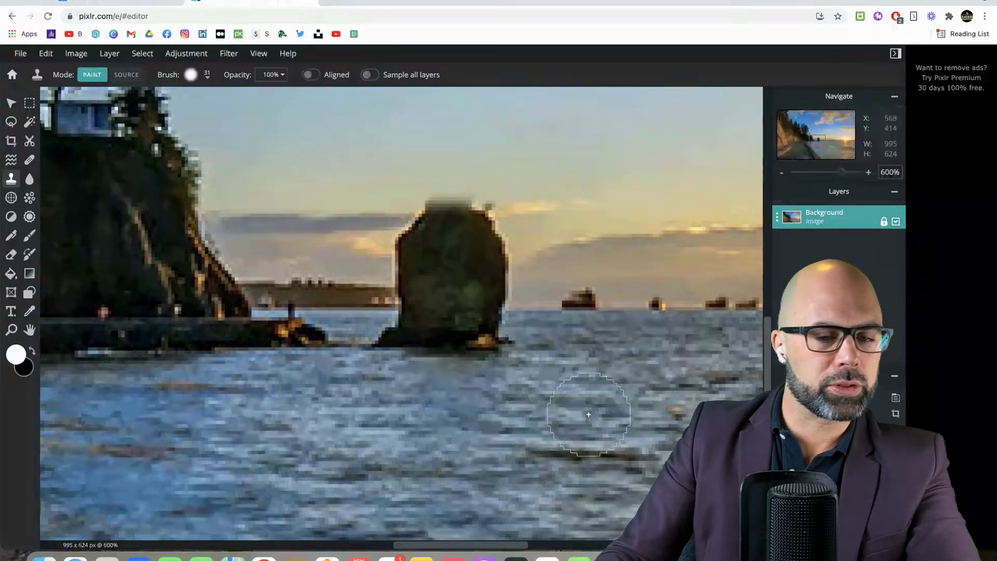
Step: Reduce the clone brush size to 20 px
{"action": "left_click", "coordinate": [207, 77]}
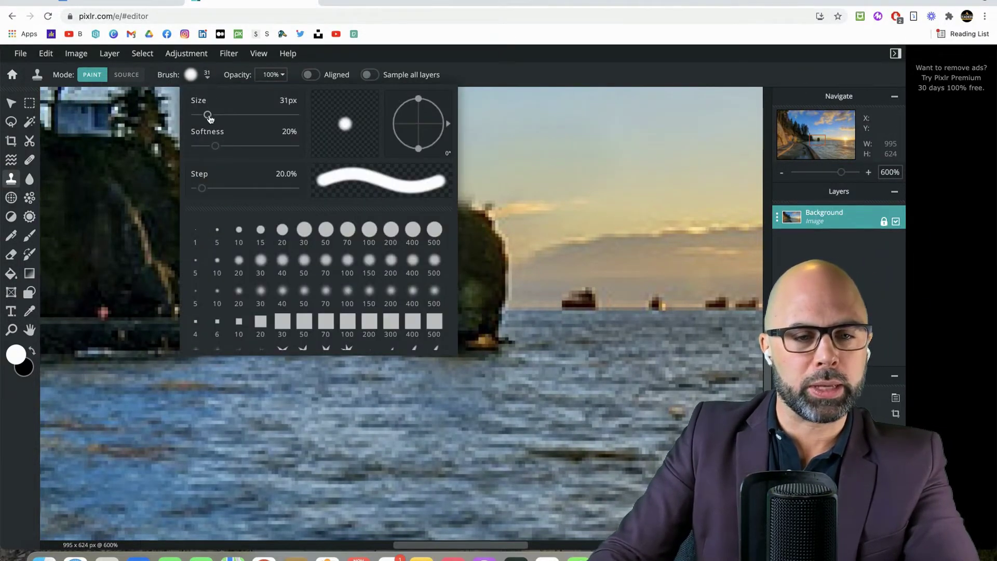
{"action": "left_click_drag", "start_coordinate": [209, 118], "coordinate": [203, 115]}
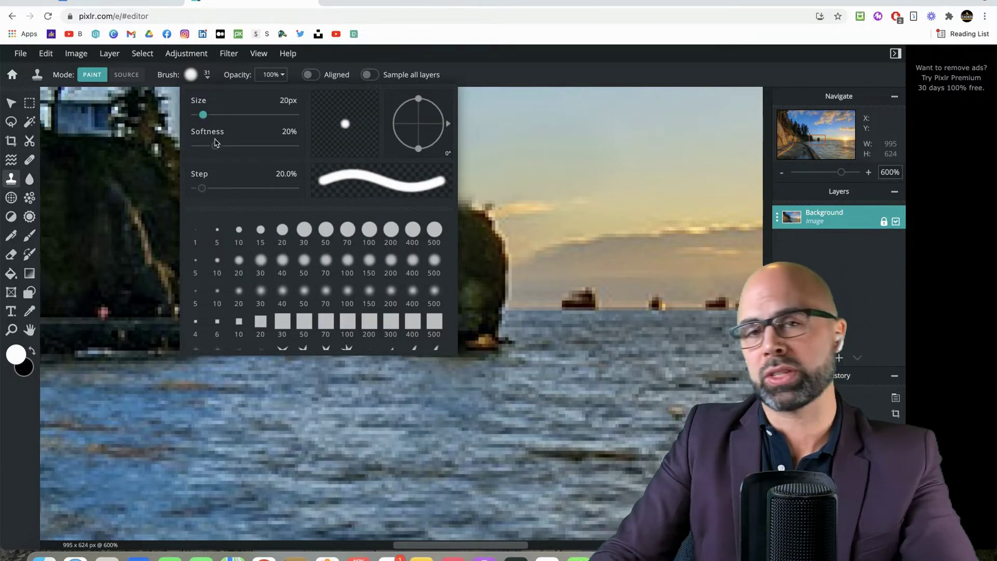
{"action": "left_click", "coordinate": [608, 136]}
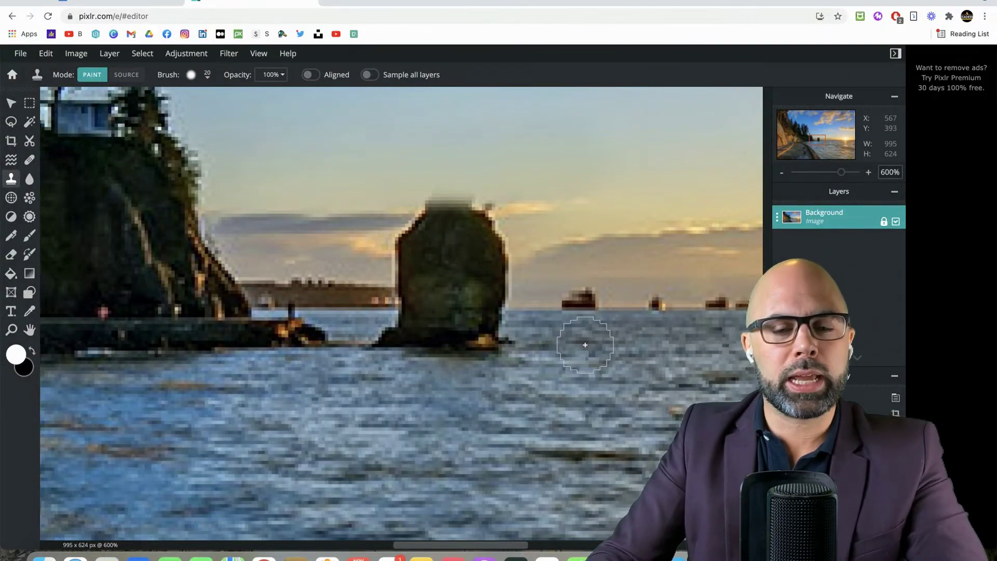
Step: Sample open water and paint it across the rock's dark base
{"action": "key", "text": "alt"}
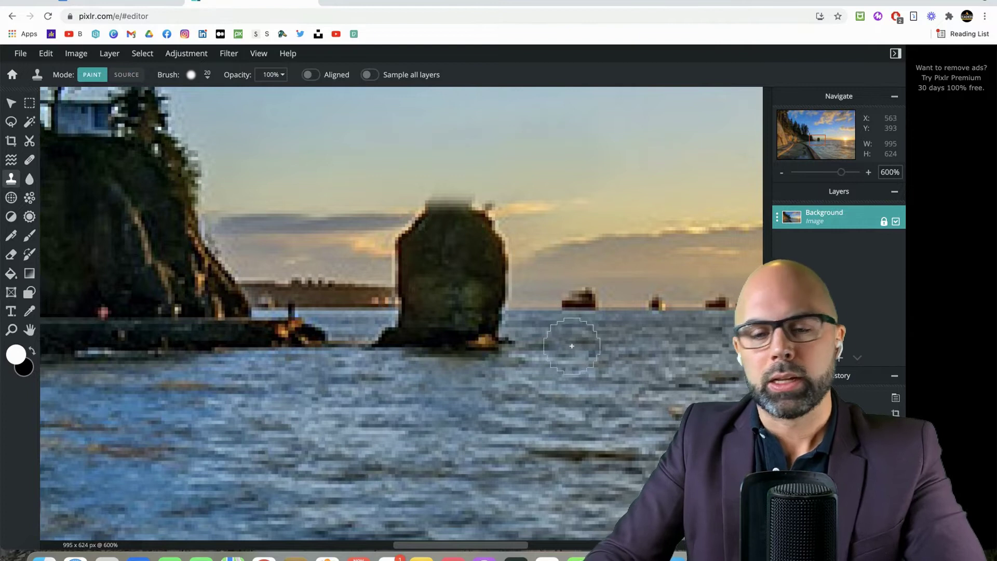
{"action": "left_click", "coordinate": [491, 355]}
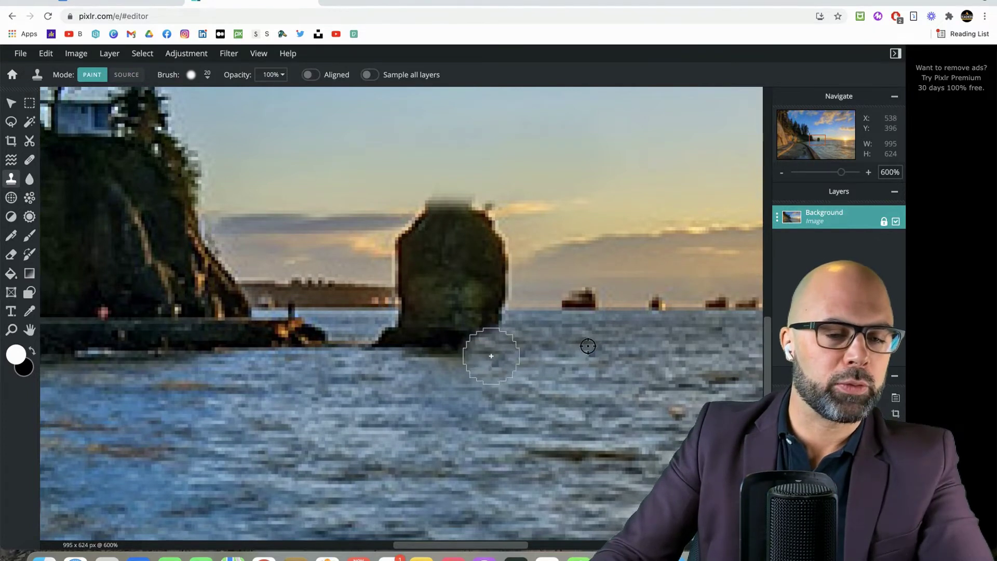
{"action": "mouse_move", "coordinate": [492, 355]}
{"action": "left_mouse_down"}
{"action": "mouse_move", "coordinate": [460, 334]}
{"action": "mouse_move", "coordinate": [388, 351]}
{"action": "mouse_move", "coordinate": [387, 338]}
{"action": "left_mouse_up"}
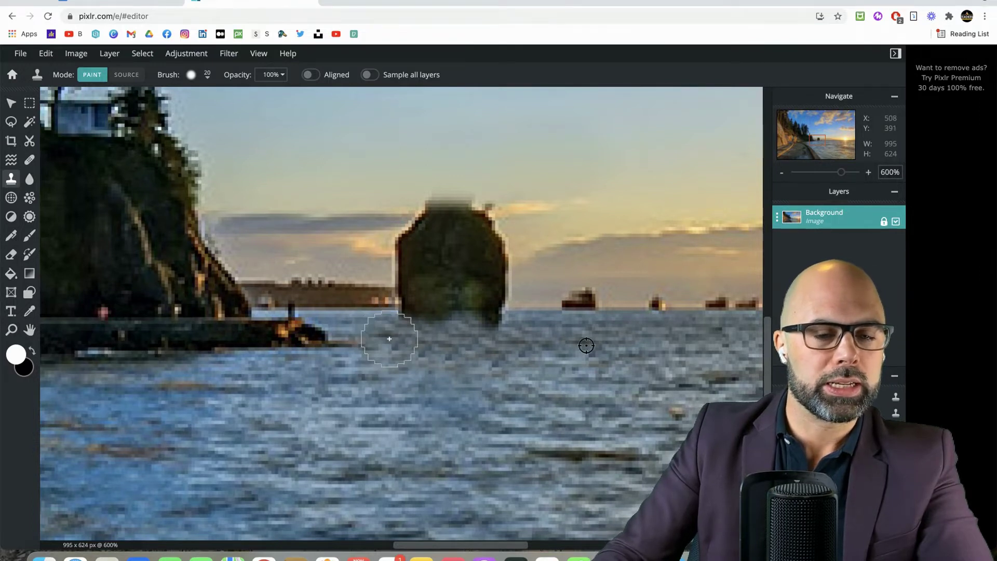
Step: Reduce the clone brush size to 10 px
{"action": "left_click", "coordinate": [207, 76]}
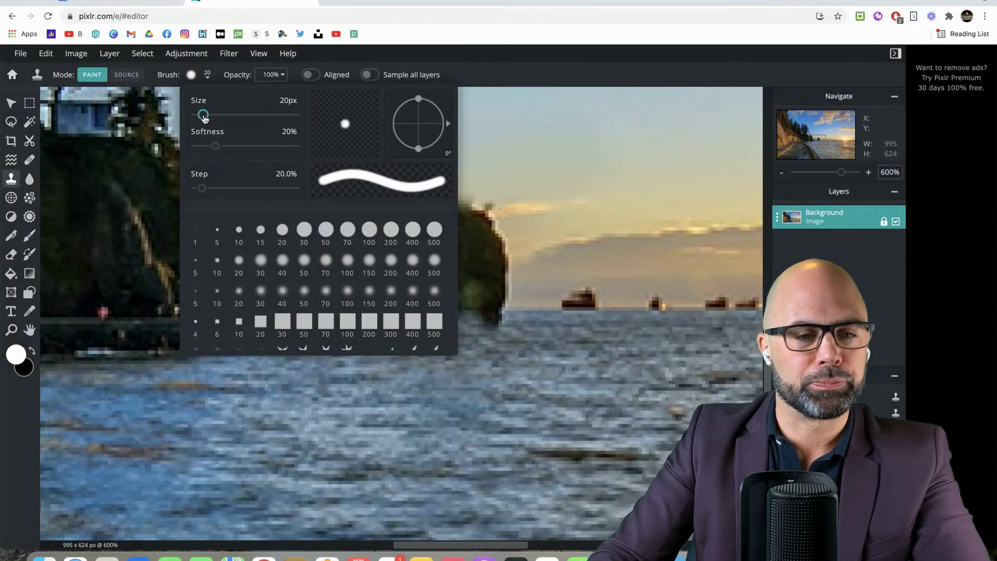
{"action": "left_click_drag", "start_coordinate": [203, 119], "coordinate": [197, 118]}
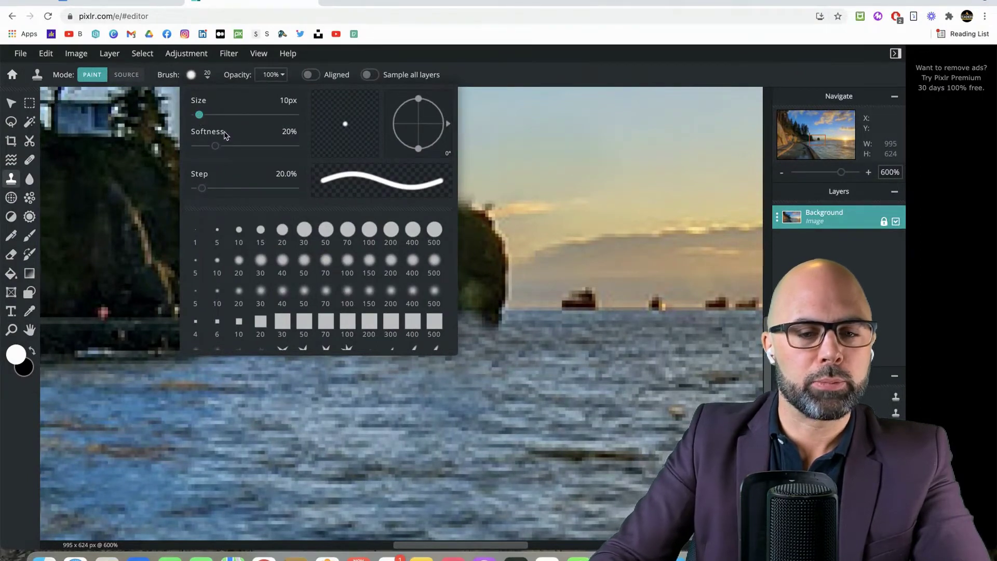
{"action": "left_click", "coordinate": [541, 357]}
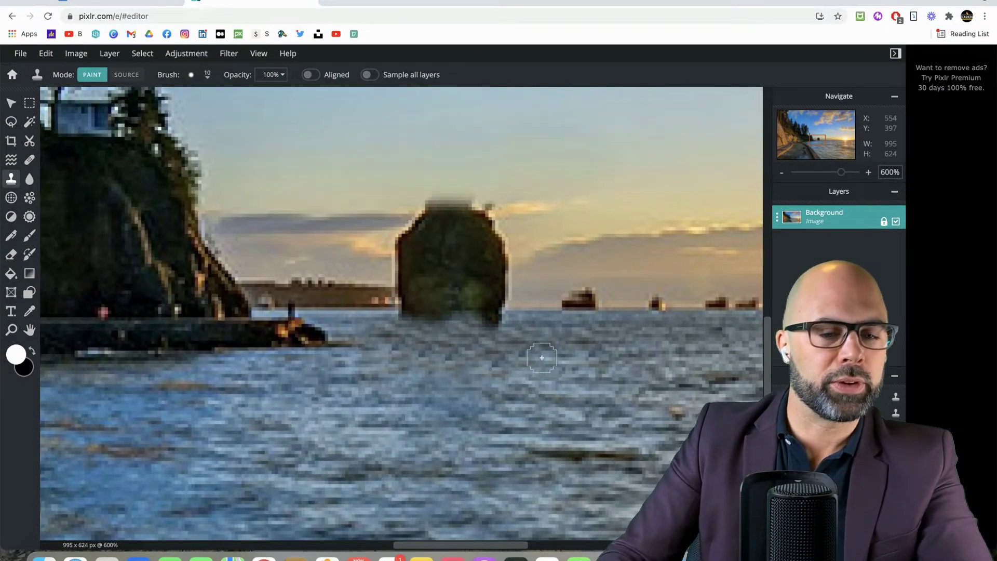
Step: Resample nearby water and clone it over the rock's remaining base
{"action": "left_click", "coordinate": [400, 322], "text": "alt"}
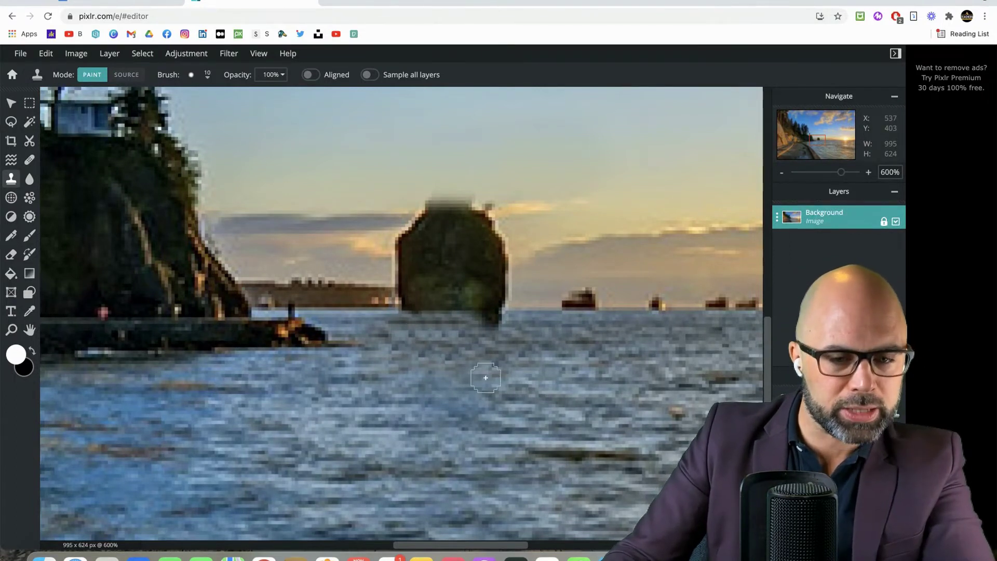
{"action": "key", "text": "alt"}
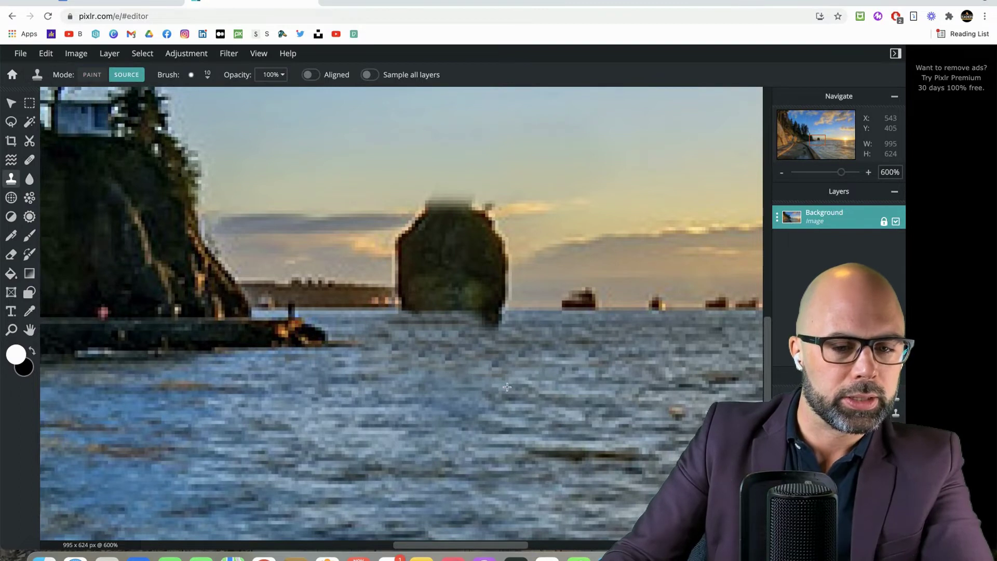
{"action": "left_click", "coordinate": [493, 401], "text": "alt"}
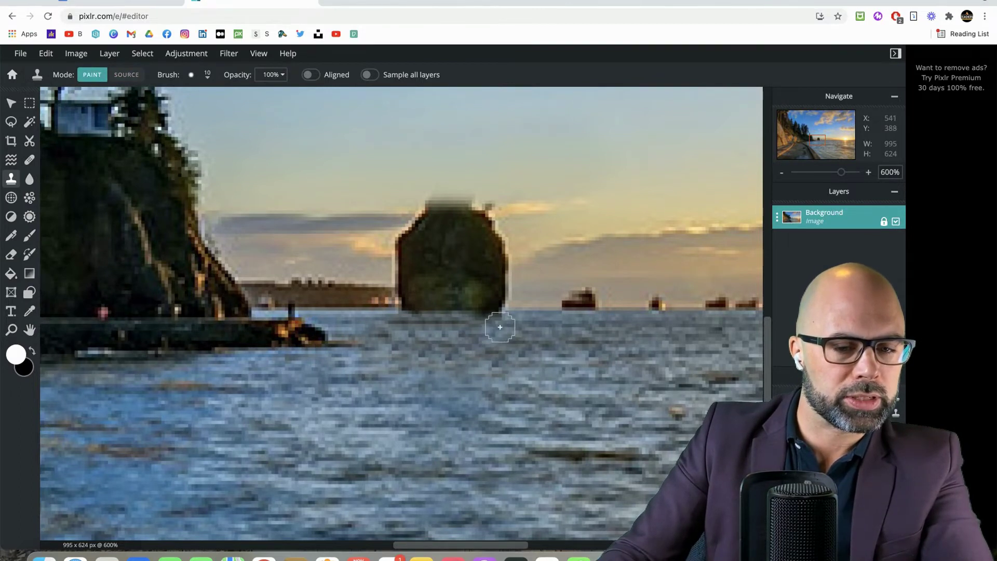
{"action": "left_click", "coordinate": [496, 326]}
{"action": "key", "text": "alt"}
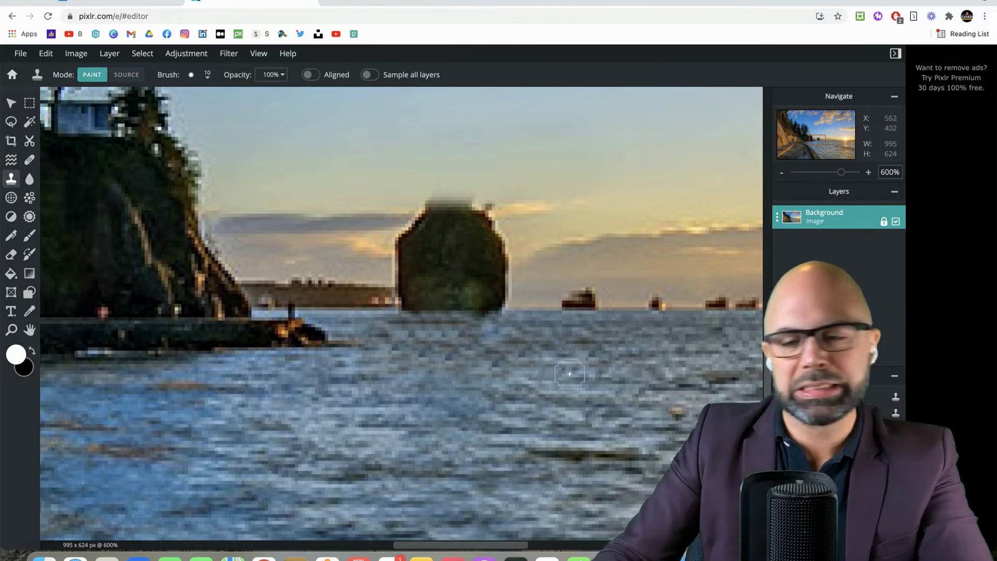
{"action": "left_click", "coordinate": [635, 351], "text": "alt"}
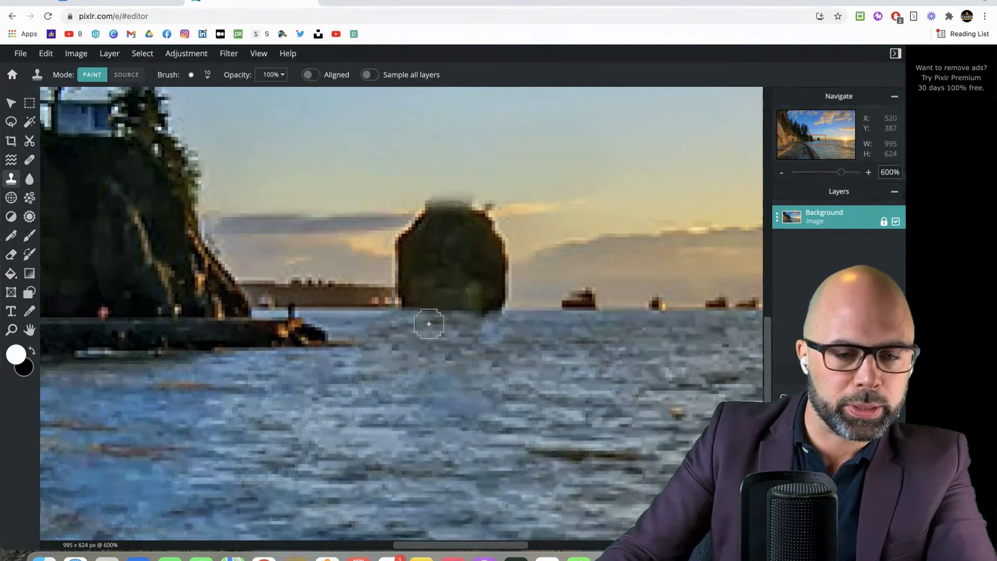
{"action": "scroll", "coordinate": [483, 335], "scroll_direction": "down", "scroll_amount": 5}
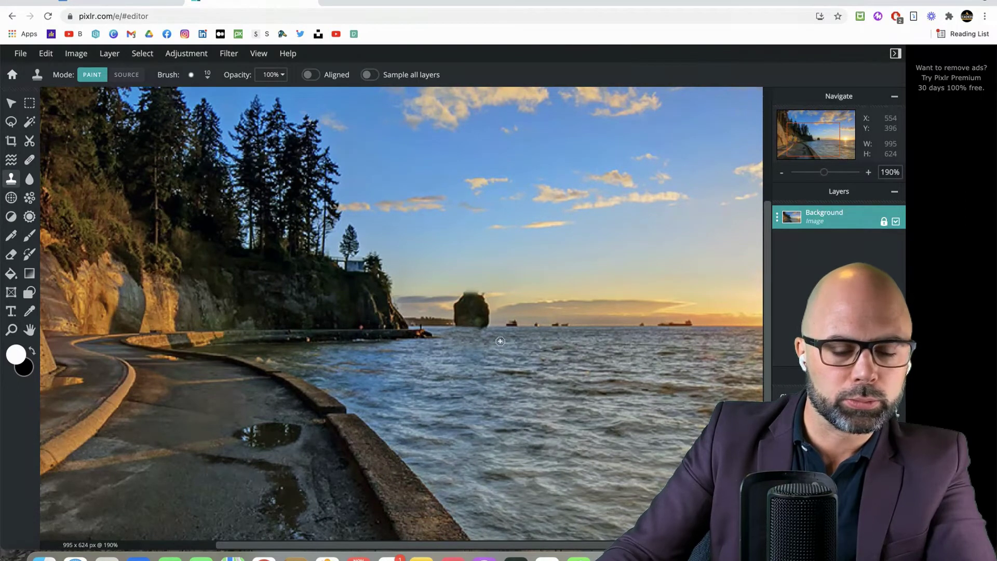
Step: Zoom in to 1000% on the rock and set clone sources in the water below
{"action": "scroll", "coordinate": [500, 341], "scroll_direction": "up", "scroll_amount": 3}
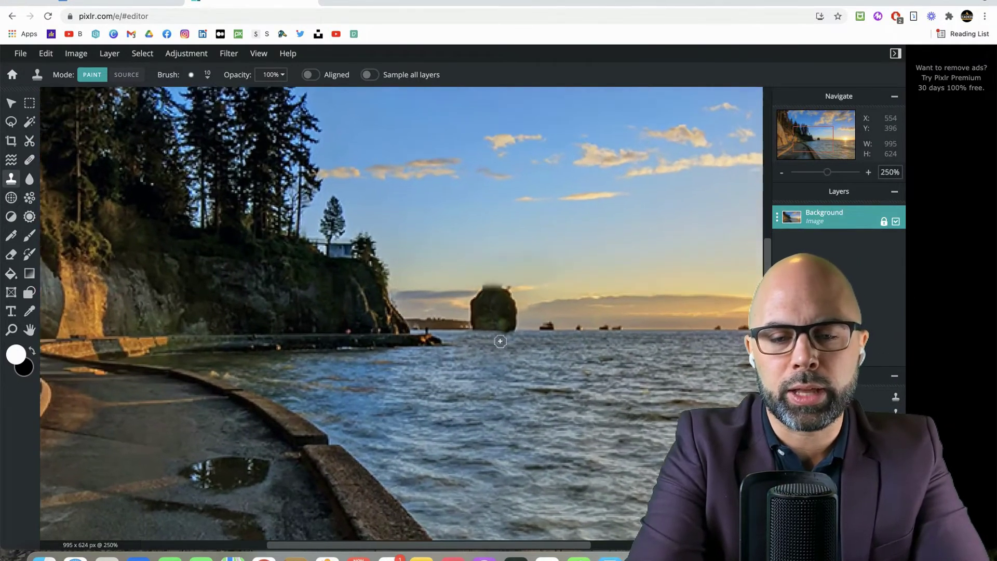
{"action": "scroll", "coordinate": [500, 342], "scroll_direction": "up", "scroll_amount": 5}
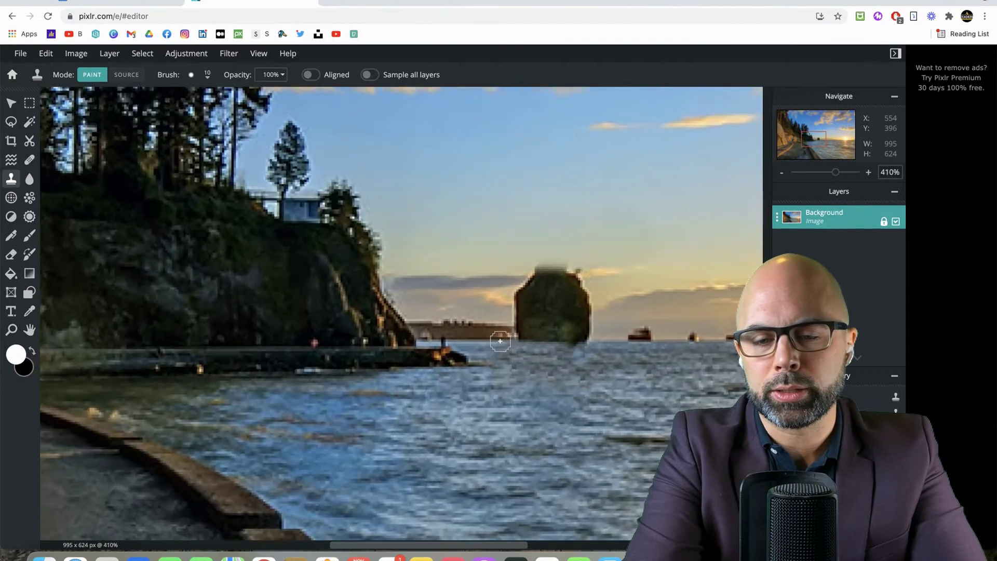
{"action": "scroll", "coordinate": [500, 341], "scroll_direction": "up", "scroll_amount": 6}
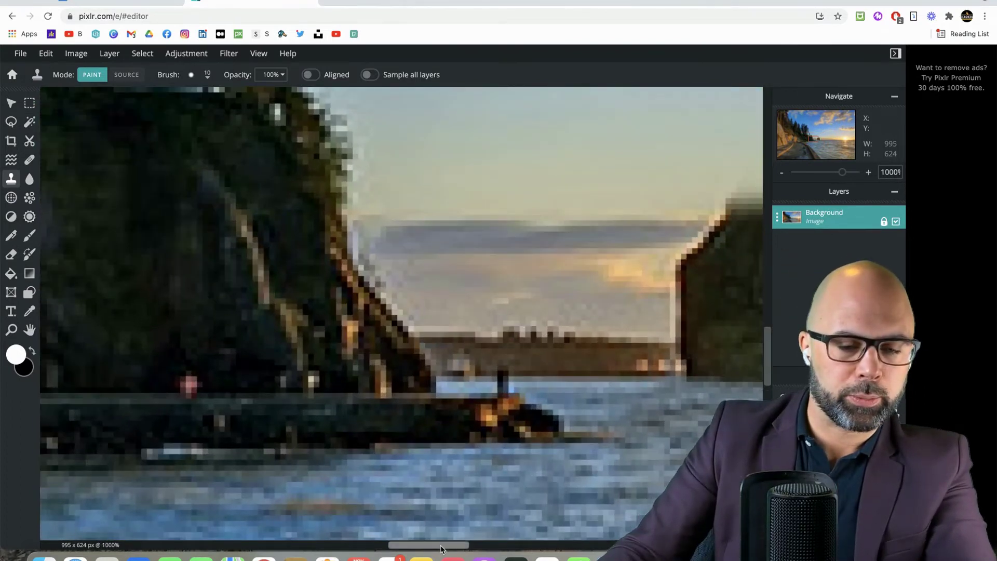
{"action": "left_click_drag", "start_coordinate": [440, 549], "coordinate": [482, 548]}
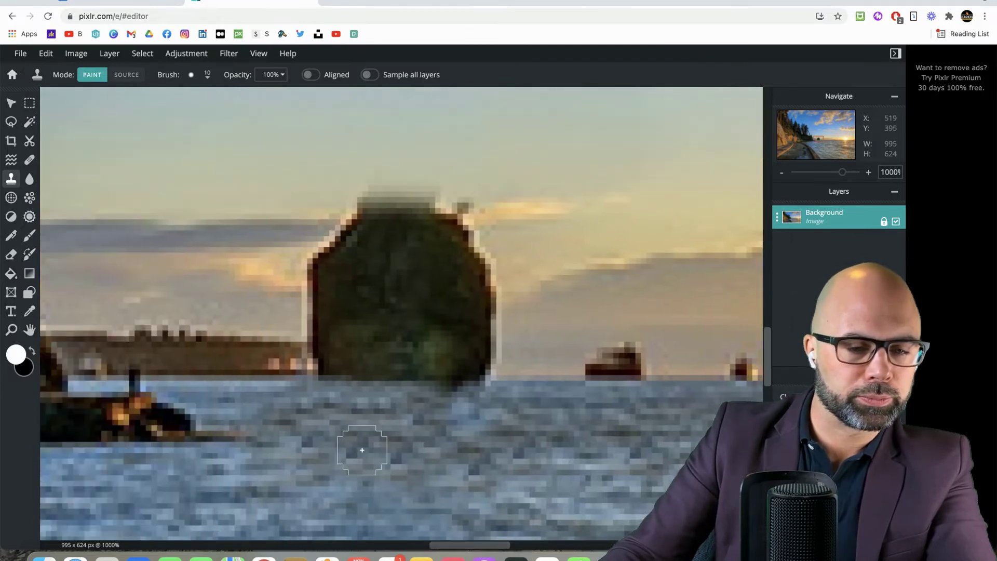
{"action": "key", "text": "alt"}
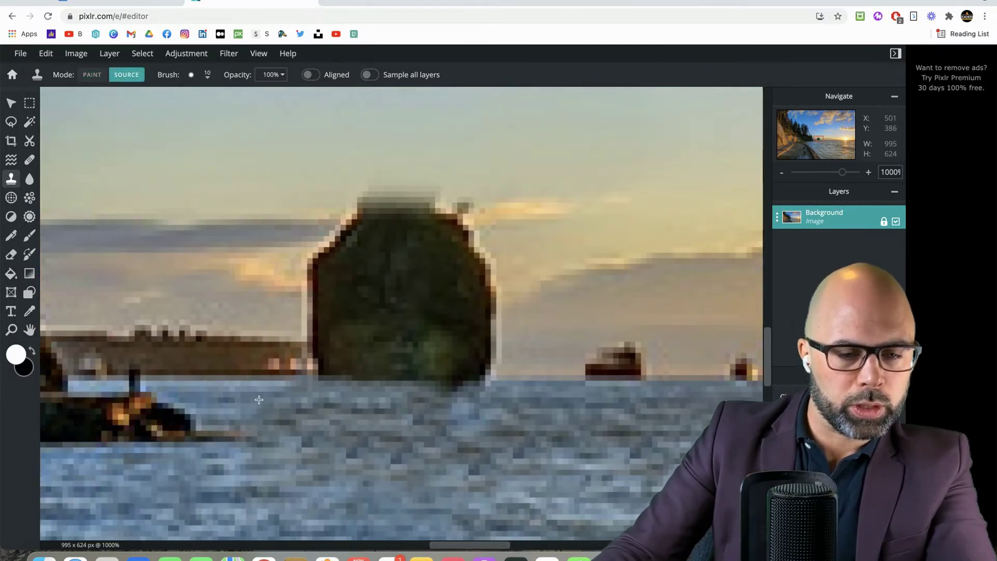
{"action": "left_click", "coordinate": [259, 399], "text": "alt"}
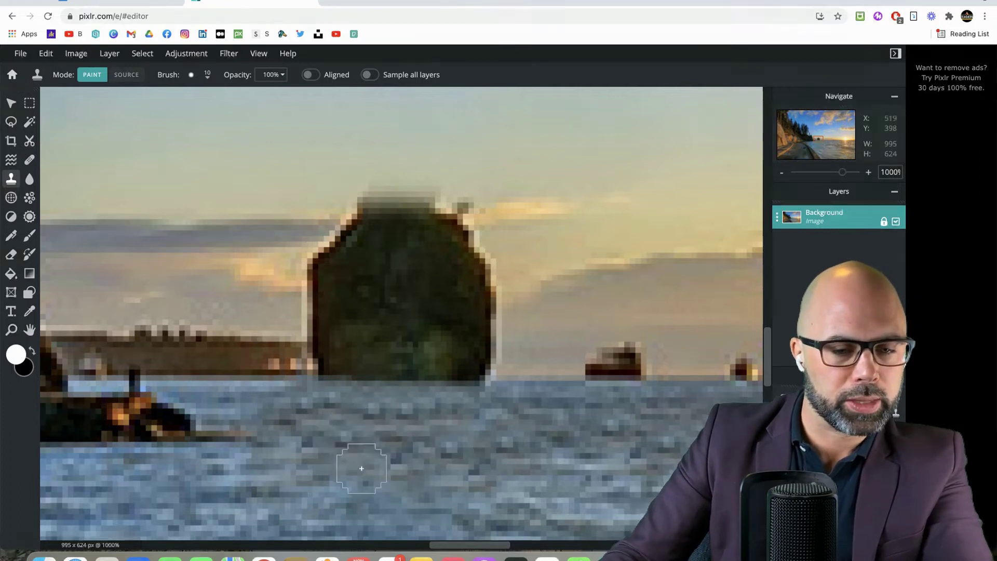
{"action": "key", "text": "ctrl"}
{"action": "left_click", "coordinate": [290, 477], "text": "ctrl"}
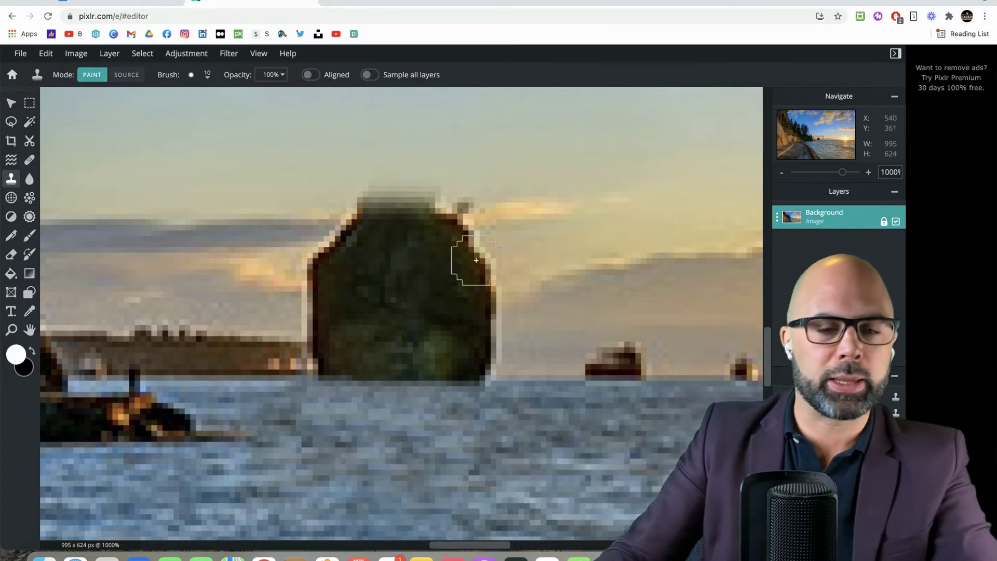
Step: Sample sky and paint it over the rock's dark ragged tip
{"action": "key", "text": "alt"}
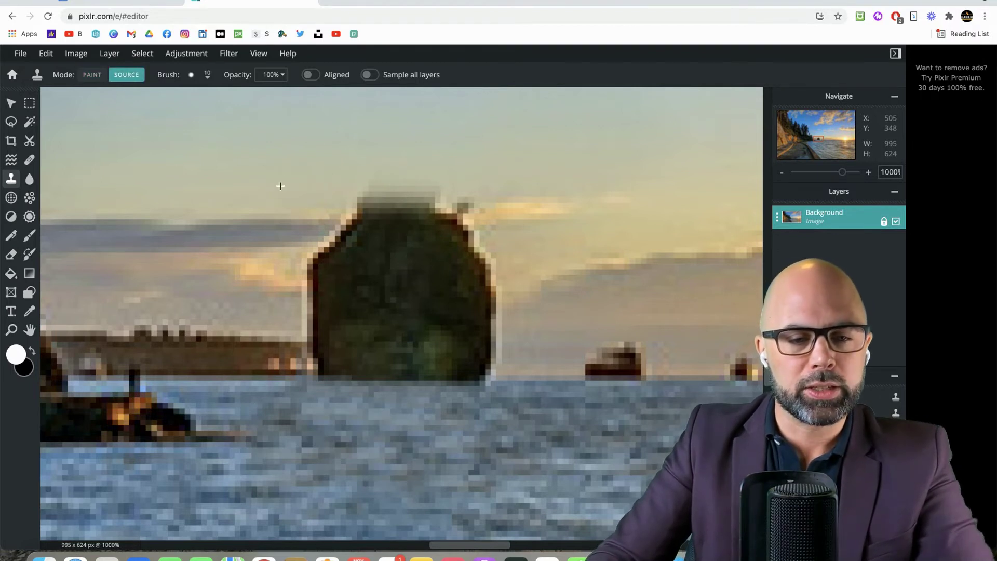
{"action": "left_click", "coordinate": [280, 186], "text": "alt"}
{"action": "left_click", "coordinate": [360, 194]}
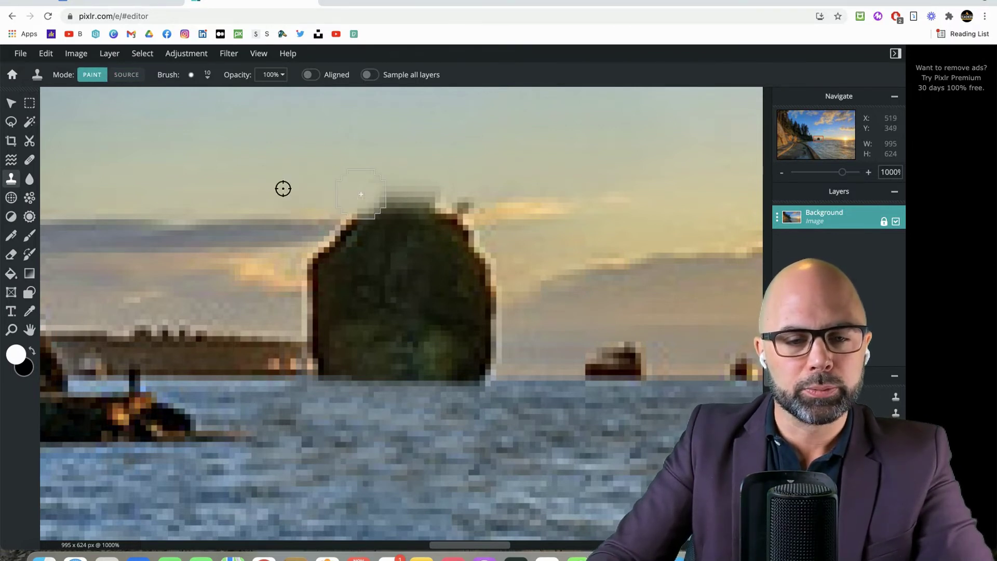
{"action": "left_click_drag", "start_coordinate": [384, 194], "coordinate": [448, 197]}
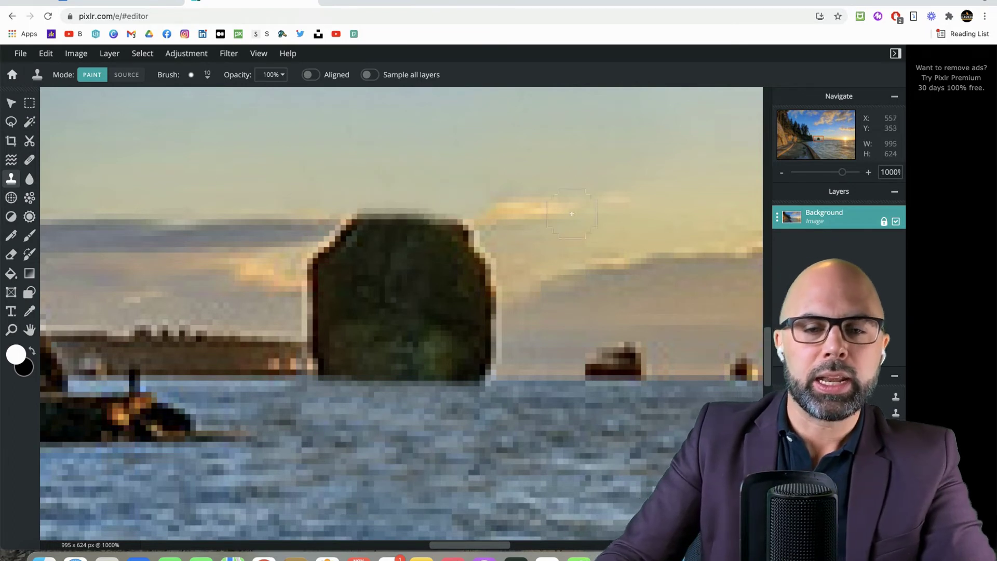
Step: Shrink the brush to 7 px, sample sky and cover the rock's top-left peak
{"action": "left_click", "coordinate": [208, 77]}
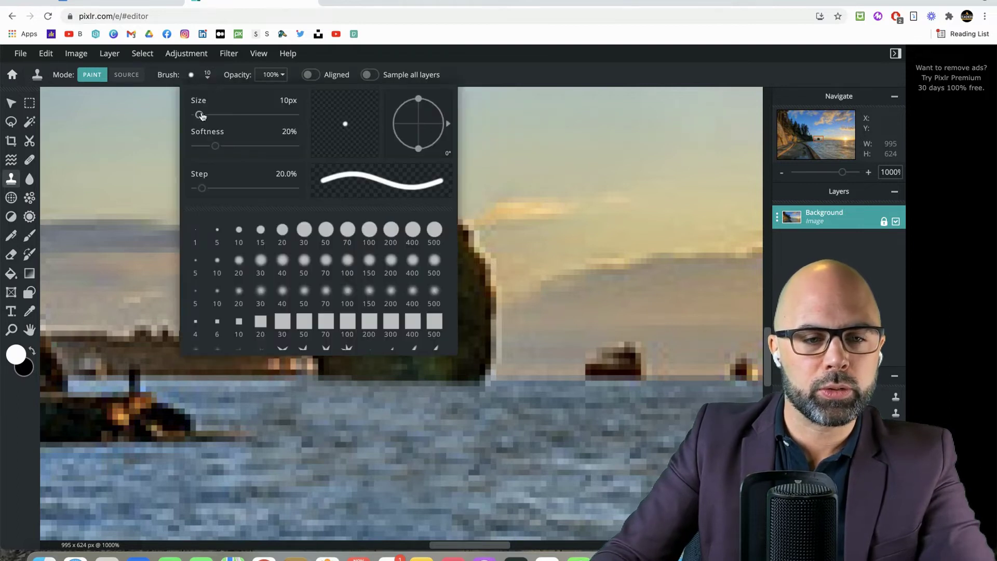
{"action": "left_click_drag", "start_coordinate": [201, 116], "coordinate": [199, 117]}
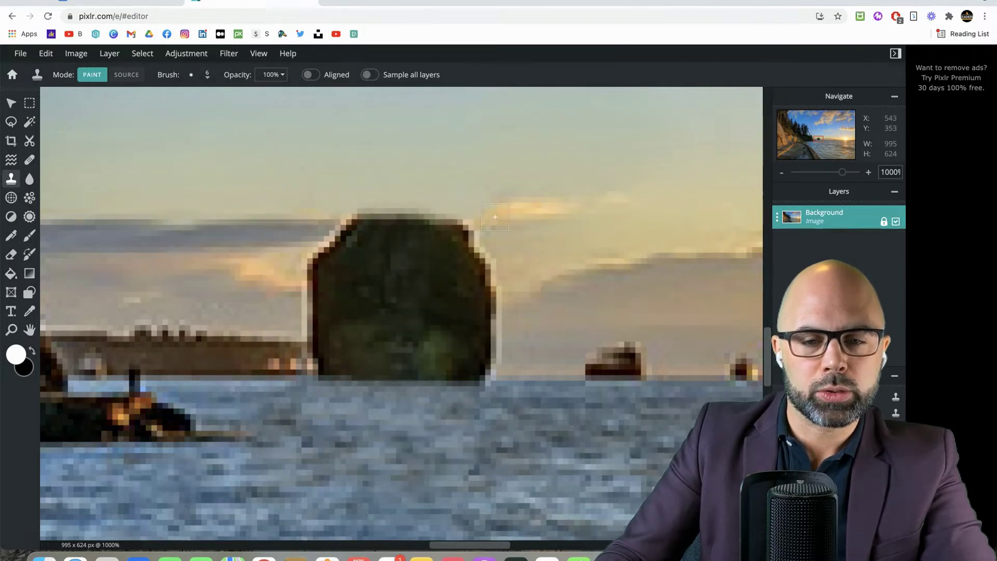
{"action": "key", "text": "alt"}
{"action": "left_click", "coordinate": [507, 215], "text": "alt"}
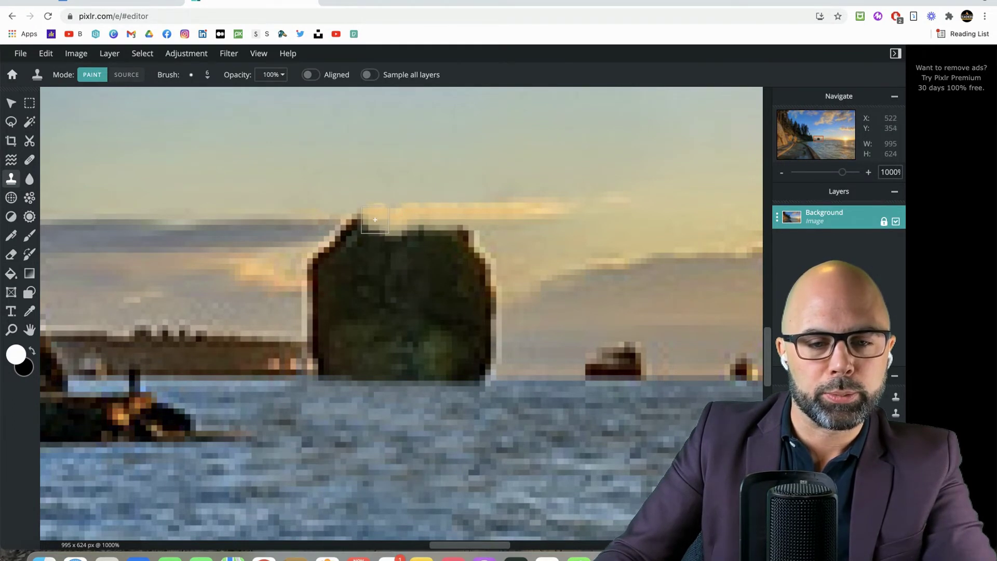
{"action": "left_click_drag", "start_coordinate": [368, 226], "coordinate": [353, 233]}
{"action": "left_click", "coordinate": [355, 223]}
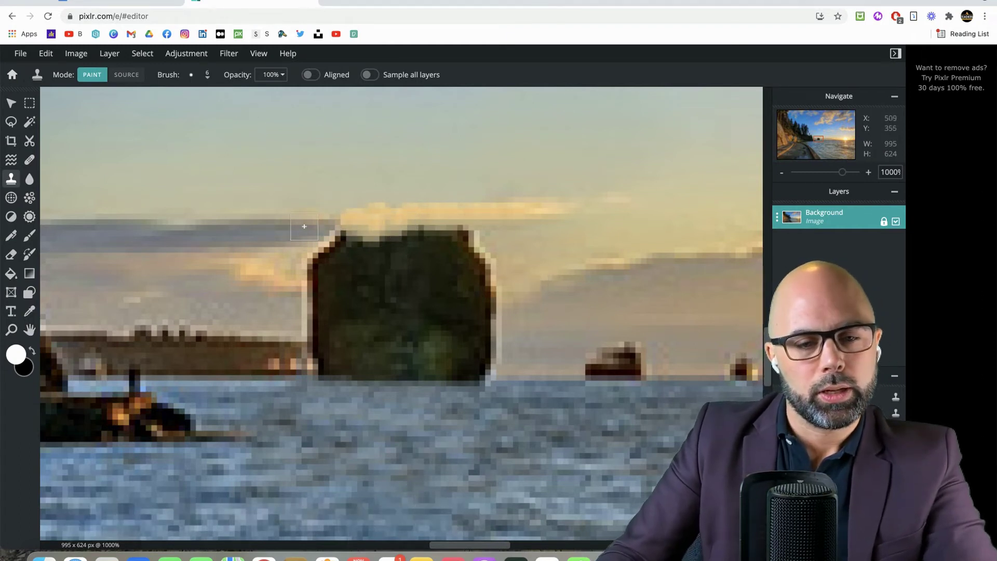
Step: Resample sky repeatedly and paint across the rock's top, leaving a flat-topped block
{"action": "left_click", "coordinate": [276, 233], "text": "alt"}
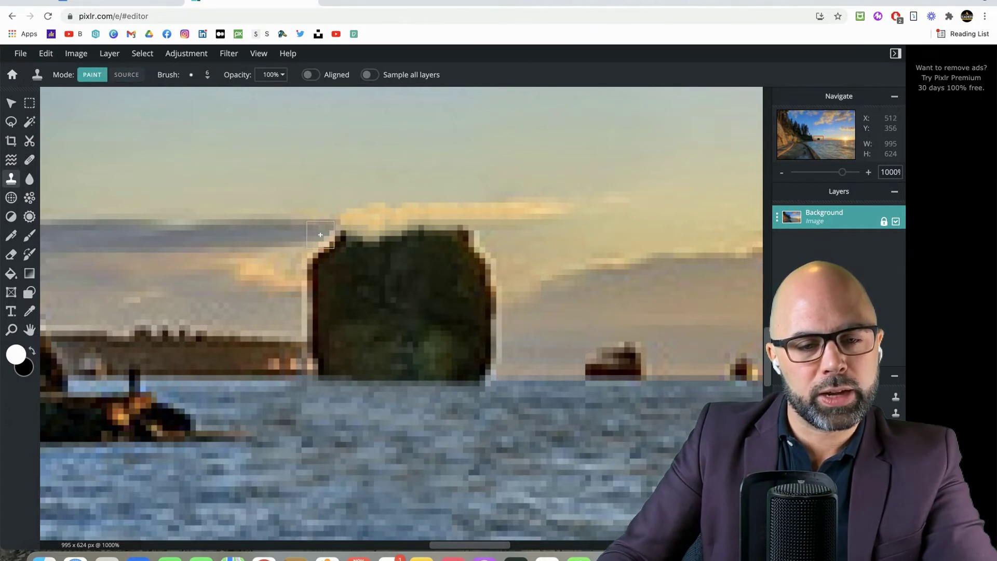
{"action": "left_click", "coordinate": [338, 235]}
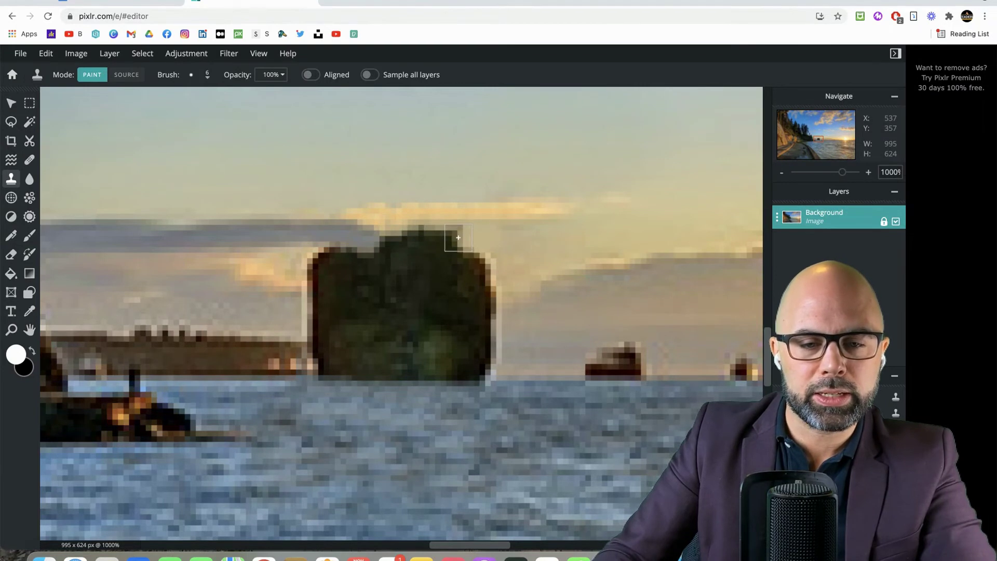
{"action": "left_click_drag", "start_coordinate": [458, 238], "coordinate": [439, 237]}
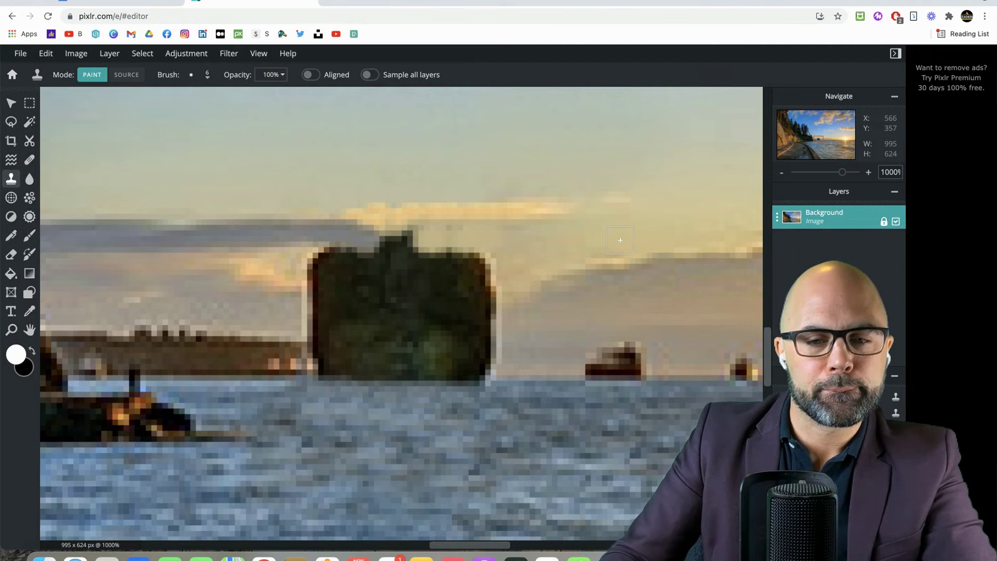
{"action": "left_click", "coordinate": [608, 240], "text": "alt"}
{"action": "mouse_move", "coordinate": [488, 258]}
{"action": "left_mouse_down"}
{"action": "mouse_move", "coordinate": [311, 260]}
{"action": "mouse_move", "coordinate": [314, 271]}
{"action": "mouse_move", "coordinate": [357, 269]}
{"action": "left_mouse_up"}
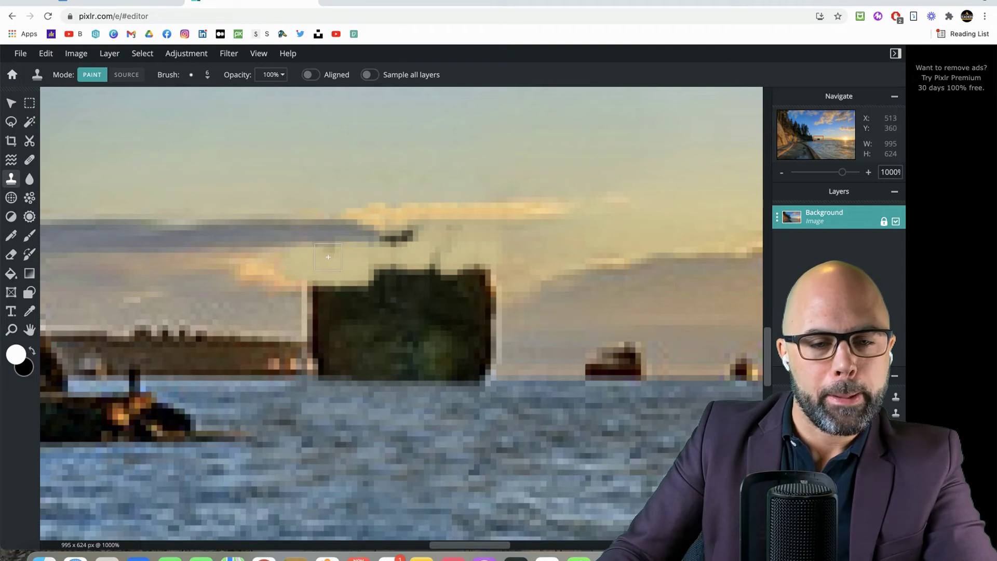
{"action": "mouse_move", "coordinate": [388, 264]}
{"action": "left_mouse_down"}
{"action": "mouse_move", "coordinate": [434, 264]}
{"action": "mouse_move", "coordinate": [411, 270]}
{"action": "mouse_move", "coordinate": [406, 246]}
{"action": "mouse_move", "coordinate": [472, 270]}
{"action": "left_mouse_up"}
{"action": "left_click", "coordinate": [531, 238], "text": "alt"}
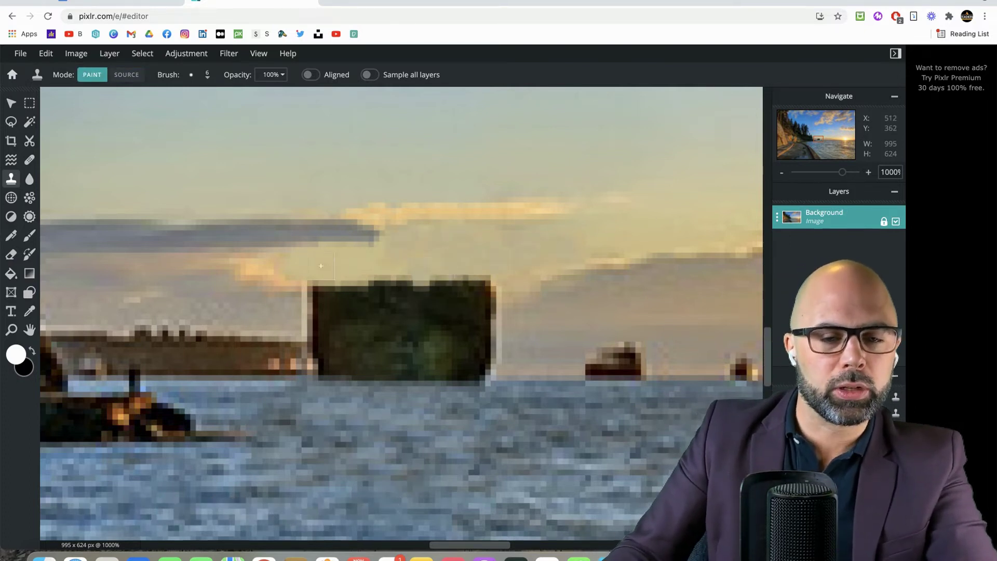
{"action": "mouse_move", "coordinate": [321, 266]}
{"action": "left_mouse_down"}
{"action": "mouse_move", "coordinate": [380, 283]}
{"action": "mouse_move", "coordinate": [480, 284]}
{"action": "left_mouse_up"}
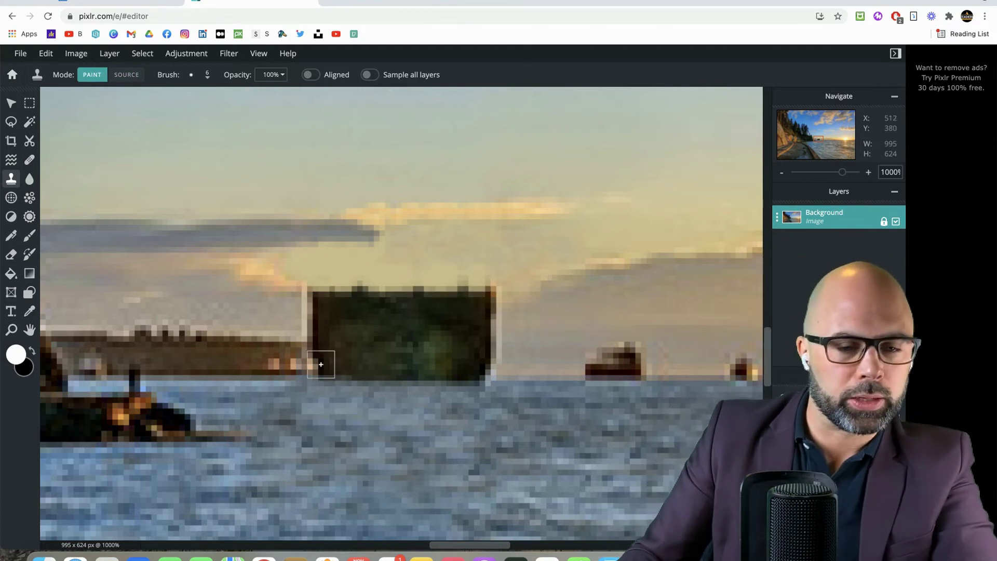
Step: Clone sky from just right of the rock over its middle and upper parts, undoing one bad stroke
{"action": "left_click", "coordinate": [539, 325], "text": "alt"}
{"action": "mouse_move", "coordinate": [499, 327]}
{"action": "left_mouse_down"}
{"action": "mouse_move", "coordinate": [334, 327]}
{"action": "mouse_move", "coordinate": [345, 296]}
{"action": "mouse_move", "coordinate": [497, 293]}
{"action": "mouse_move", "coordinate": [338, 288]}
{"action": "mouse_move", "coordinate": [431, 290]}
{"action": "left_mouse_up"}
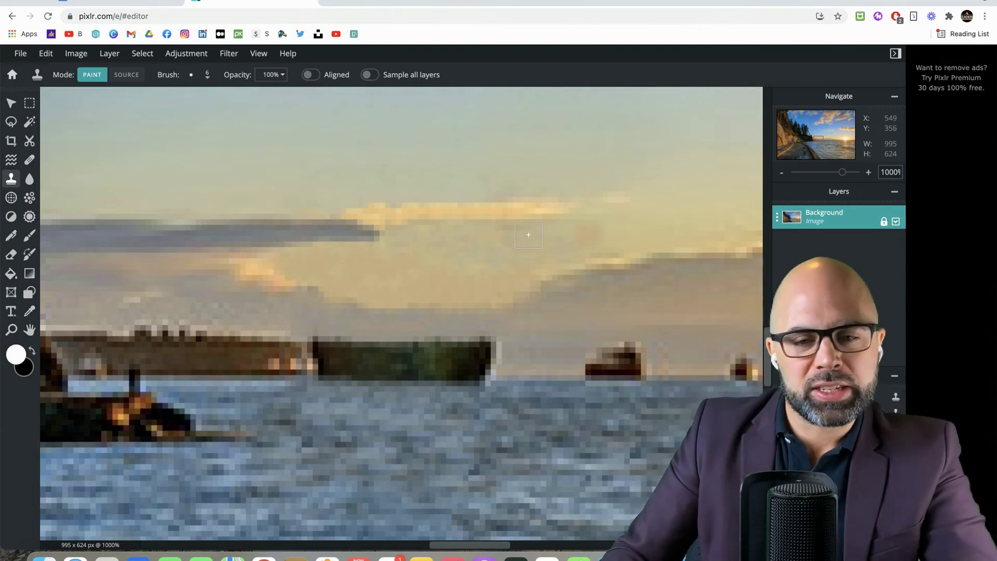
{"action": "key", "text": "super+z"}
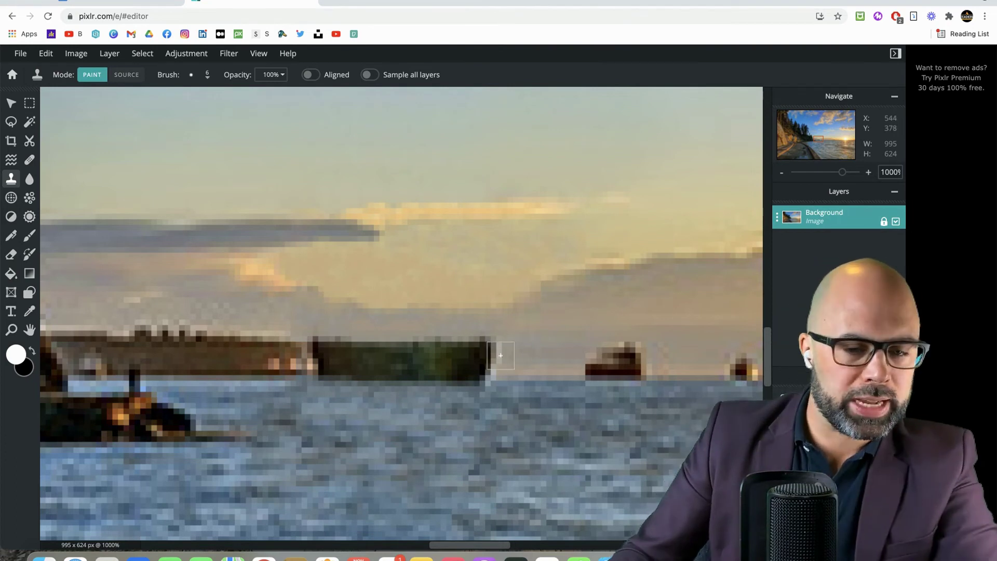
{"action": "mouse_move", "coordinate": [501, 355]}
{"action": "left_mouse_down"}
{"action": "mouse_move", "coordinate": [322, 354]}
{"action": "mouse_move", "coordinate": [409, 335]}
{"action": "left_mouse_up"}
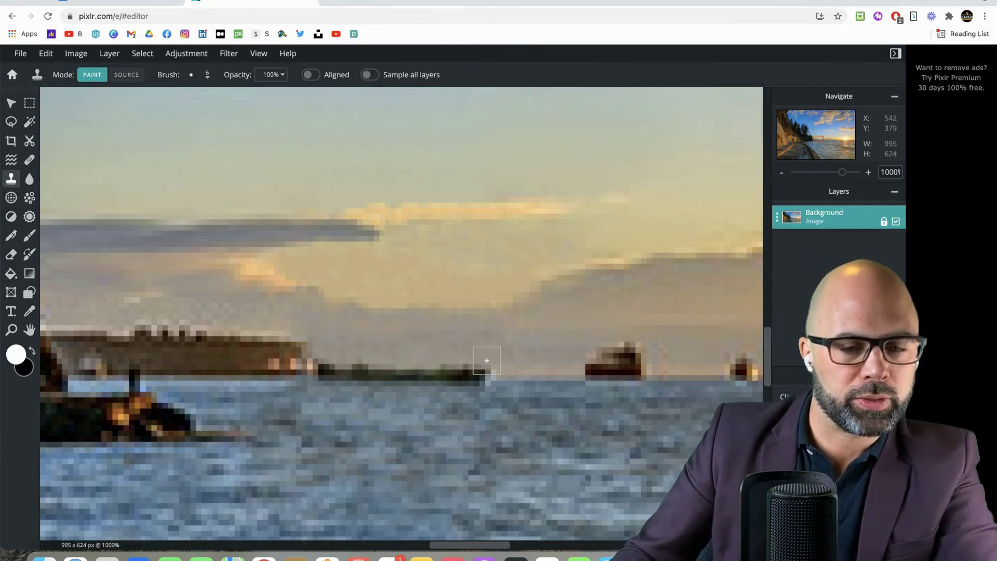
{"action": "left_click_drag", "start_coordinate": [487, 360], "coordinate": [439, 362]}
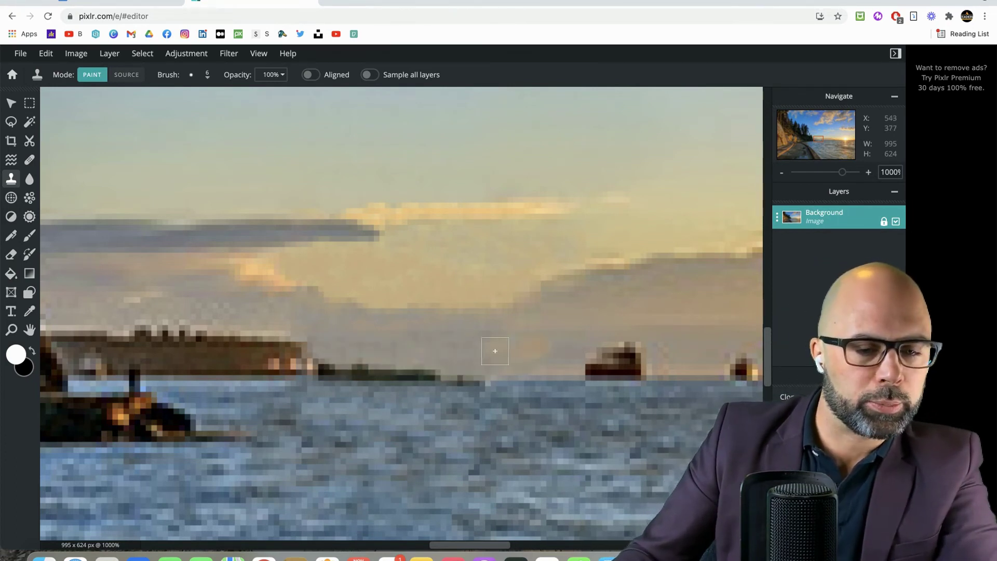
Step: Clone water over the rock's base and blend the horizon where the rock stood
{"action": "left_click", "coordinate": [543, 396], "text": "alt"}
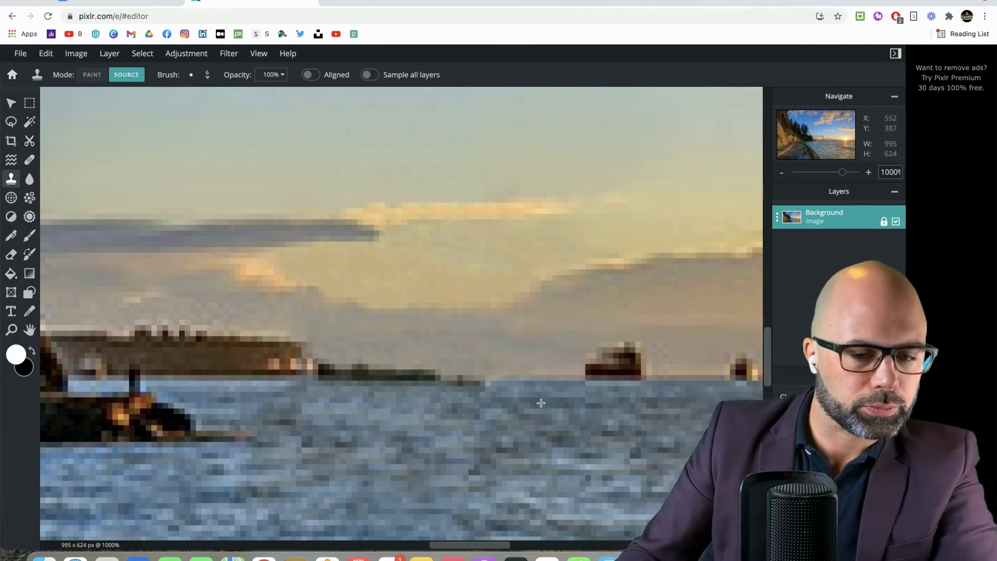
{"action": "mouse_move", "coordinate": [314, 383]}
{"action": "left_mouse_down"}
{"action": "mouse_move", "coordinate": [403, 392]}
{"action": "mouse_move", "coordinate": [361, 397]}
{"action": "mouse_move", "coordinate": [503, 376]}
{"action": "left_mouse_up"}
{"action": "mouse_move", "coordinate": [416, 360]}
{"action": "left_mouse_down"}
{"action": "mouse_move", "coordinate": [330, 357]}
{"action": "mouse_move", "coordinate": [405, 369]}
{"action": "mouse_move", "coordinate": [459, 399]}
{"action": "mouse_move", "coordinate": [452, 375]}
{"action": "mouse_move", "coordinate": [426, 391]}
{"action": "mouse_move", "coordinate": [401, 390]}
{"action": "left_mouse_up"}
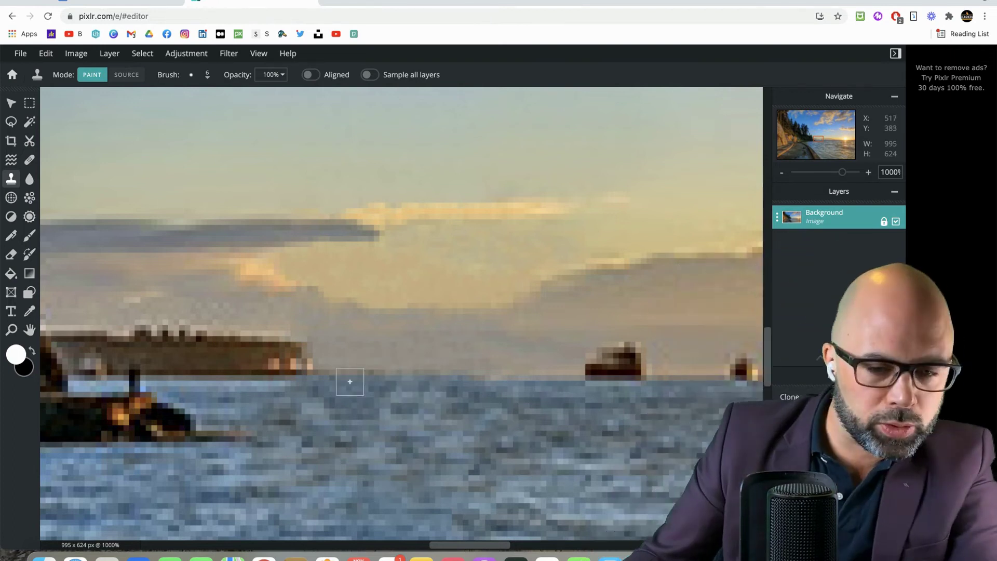
{"action": "left_click_drag", "start_coordinate": [302, 337], "coordinate": [358, 345]}
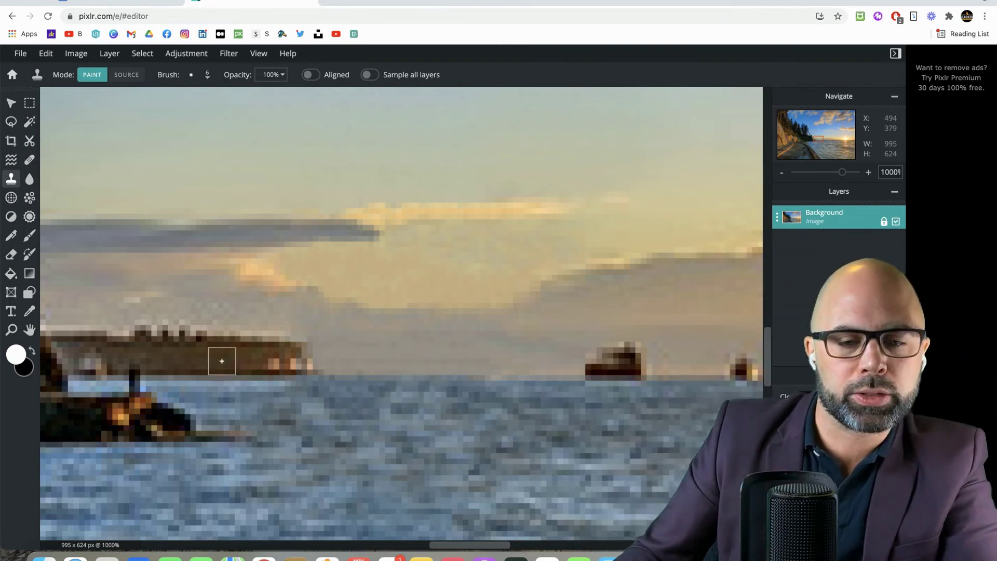
Step: Shrink the clone brush to 3 px and set a new source point near the headland
{"action": "left_click", "coordinate": [208, 76]}
{"action": "left_click_drag", "start_coordinate": [197, 117], "coordinate": [196, 116]}
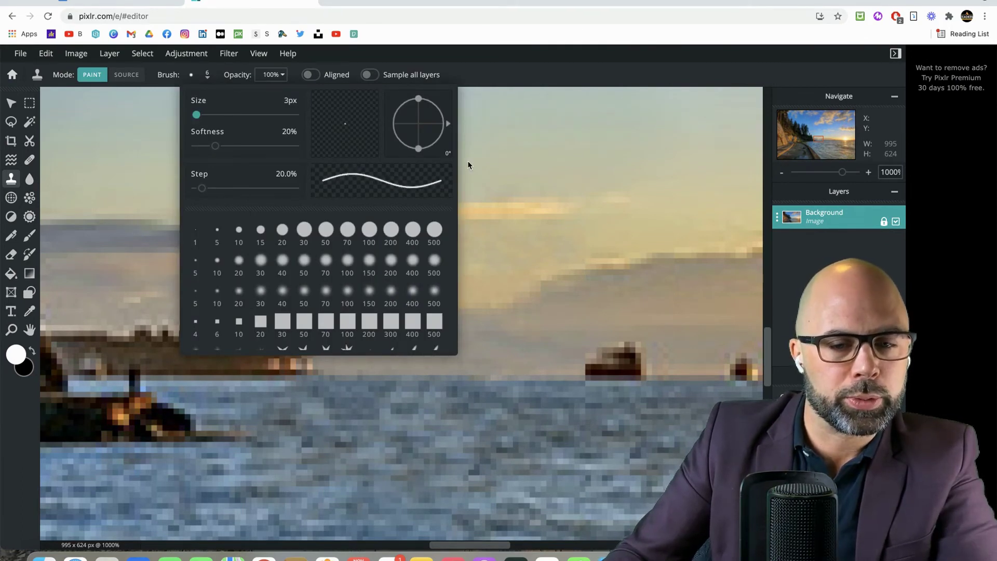
{"action": "key", "text": "alt"}
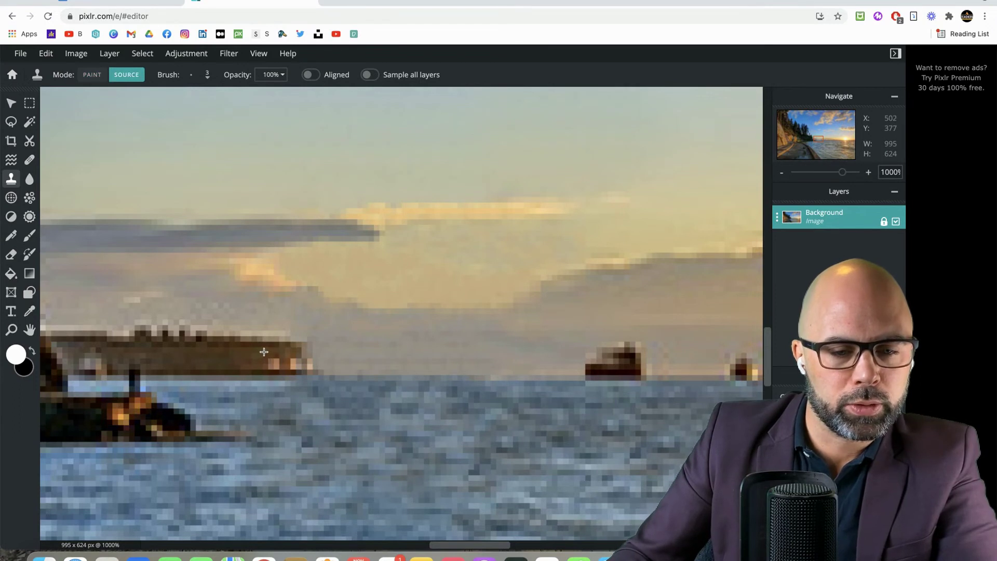
{"action": "left_click", "coordinate": [264, 352], "text": "alt"}
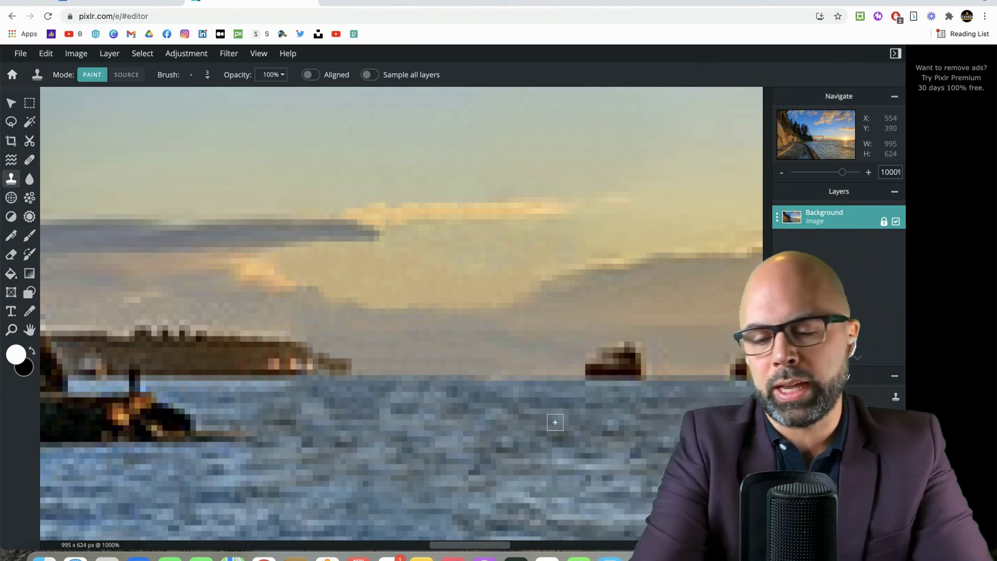
Step: Zoom out from 1000% to 130% to view the whole retouched photo
{"action": "scroll", "coordinate": [555, 422], "scroll_direction": "down", "scroll_amount": 10}
{"action": "scroll", "coordinate": [555, 421], "scroll_direction": "down", "scroll_amount": 2}
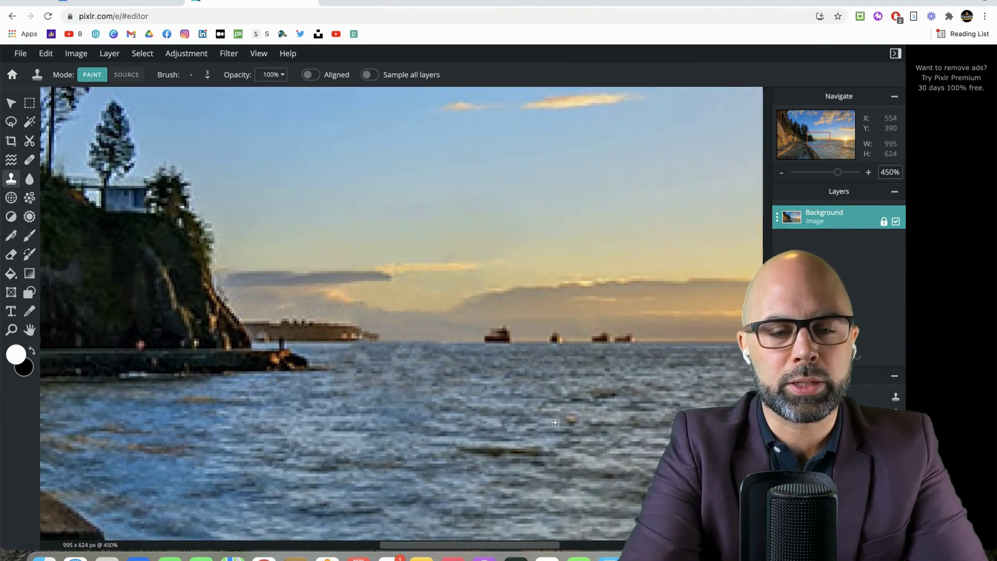
{"action": "scroll", "coordinate": [554, 422], "scroll_direction": "down", "scroll_amount": 5}
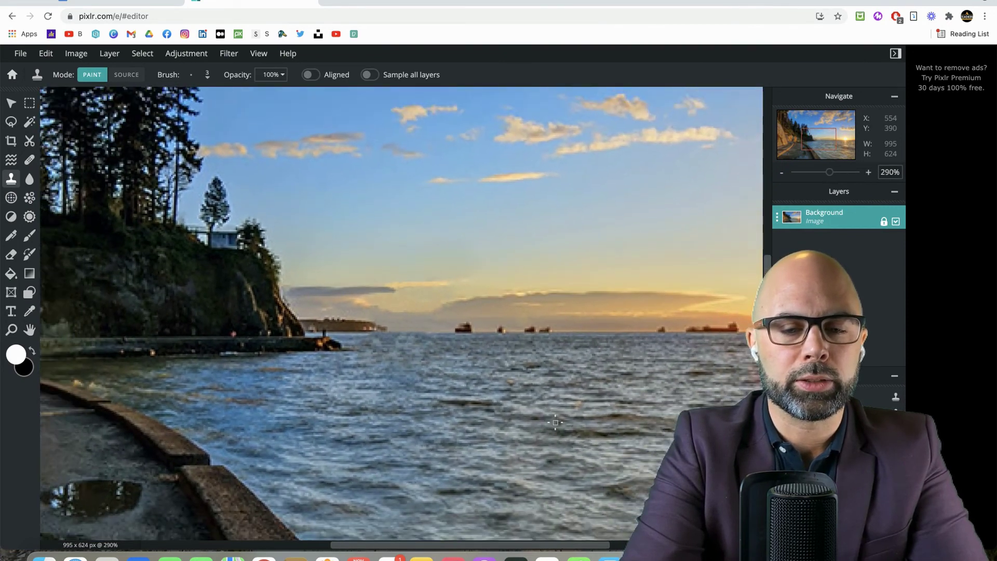
{"action": "scroll", "coordinate": [555, 422], "scroll_direction": "down", "scroll_amount": 5}
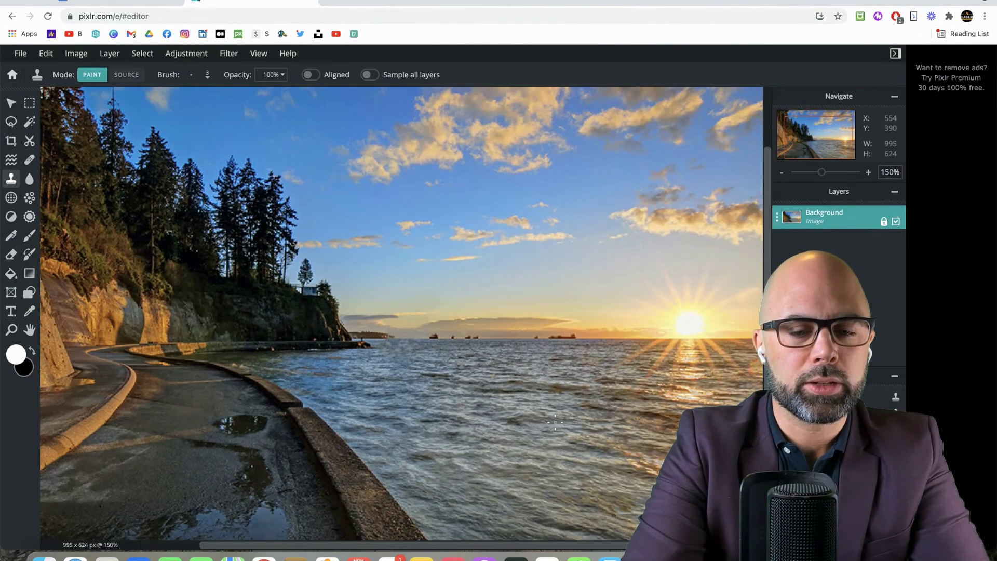
{"action": "scroll", "coordinate": [555, 422], "scroll_direction": "down", "scroll_amount": 2}
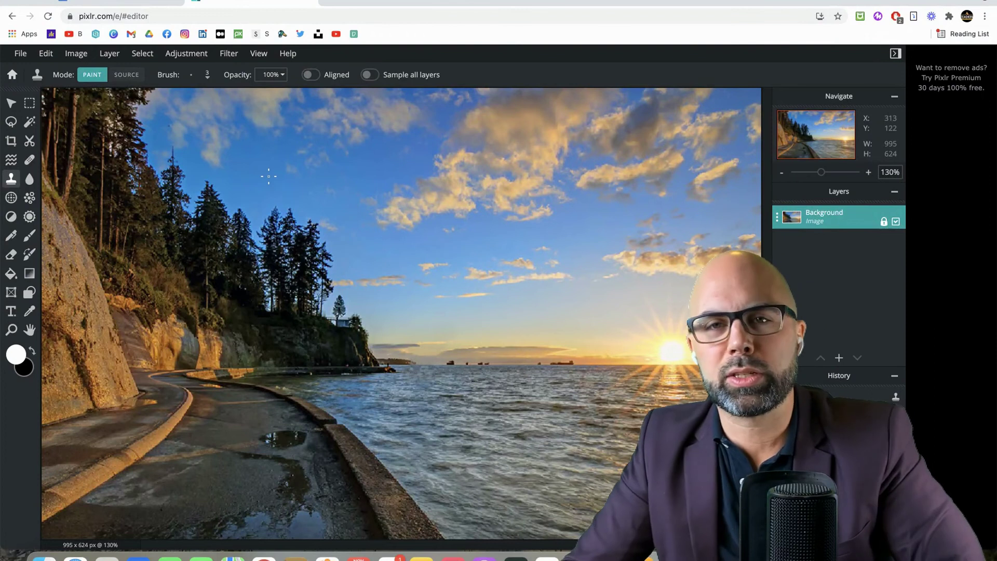
Step: Download the 995 × 624 seawall photo as a 100% quality JPG and confirm the save
{"action": "left_click", "coordinate": [21, 54]}
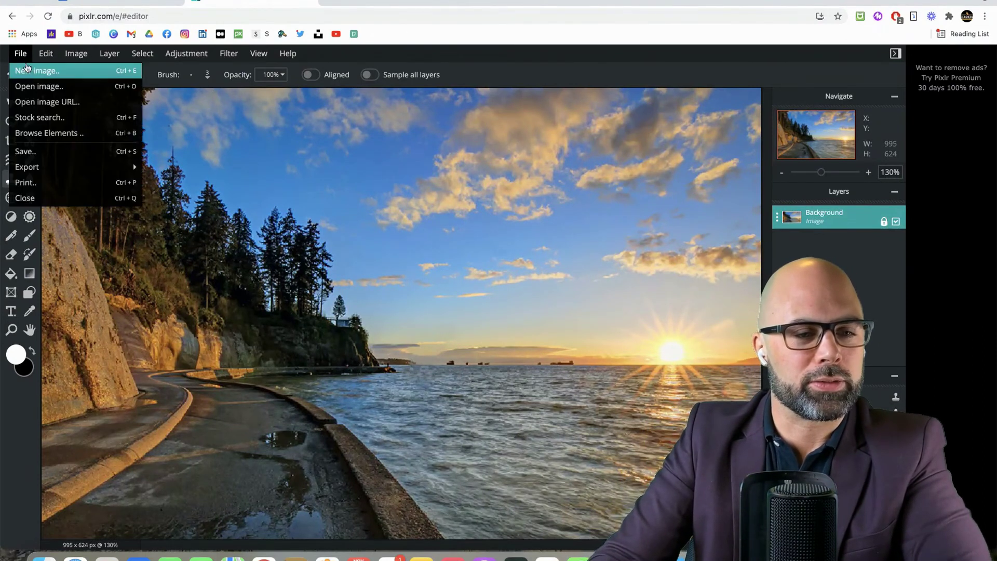
{"action": "left_click", "coordinate": [59, 155]}
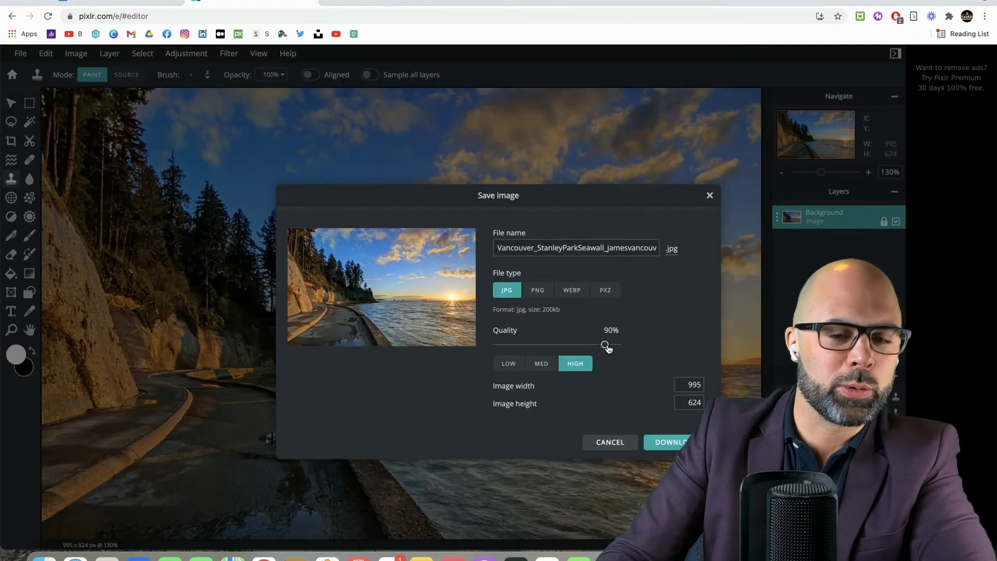
{"action": "left_click_drag", "start_coordinate": [608, 345], "coordinate": [636, 349]}
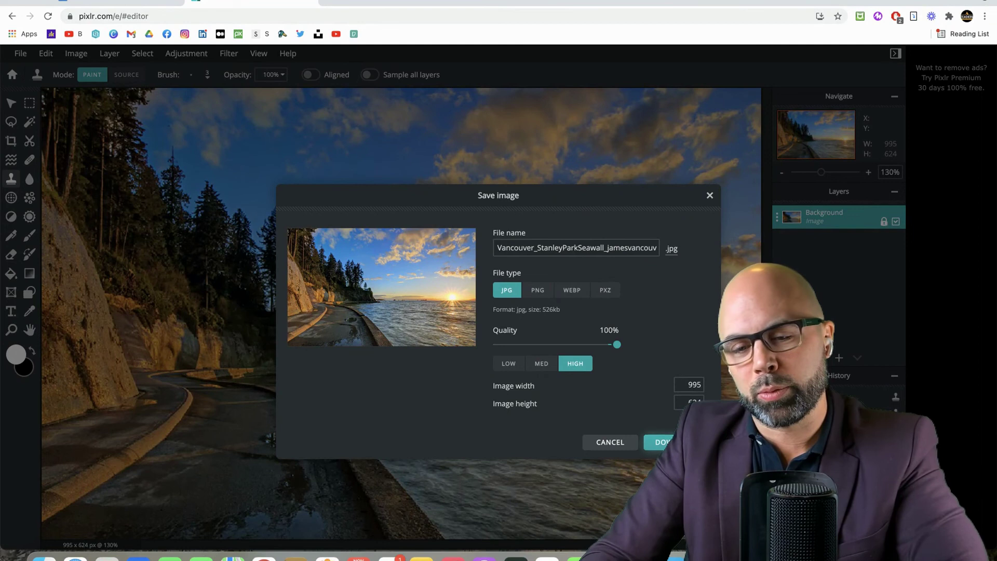
{"action": "left_click", "coordinate": [657, 442]}
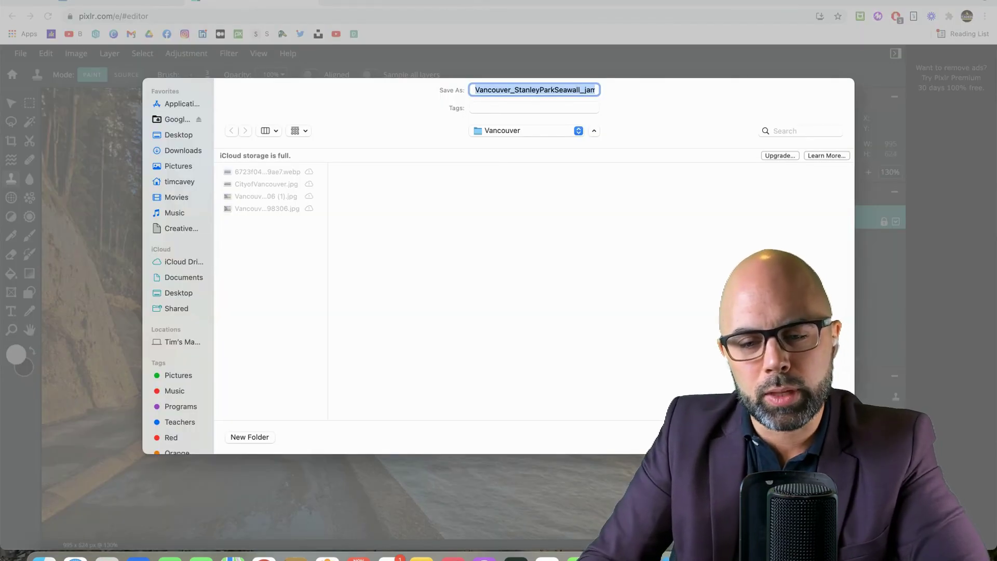
{"action": "key", "text": "Return"}
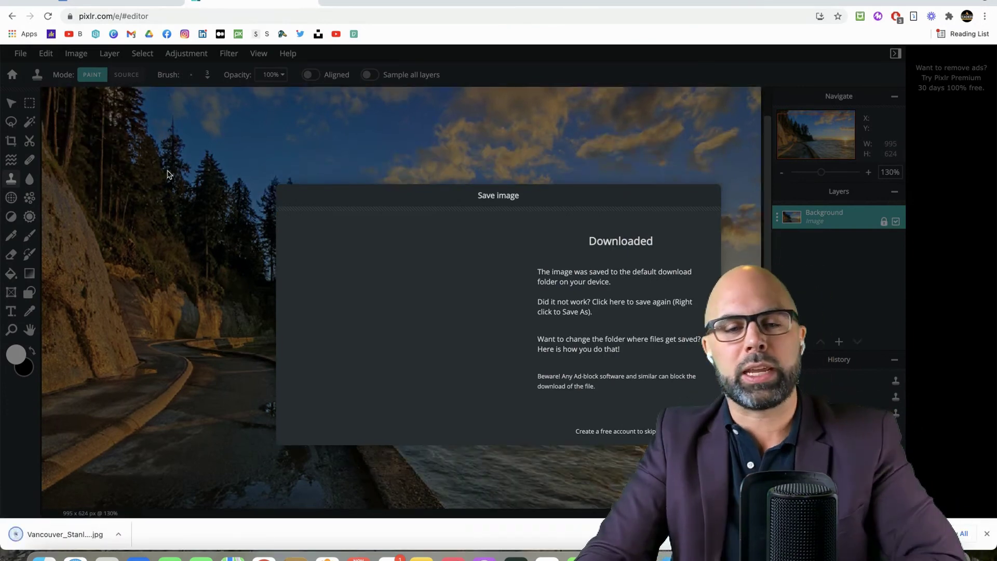